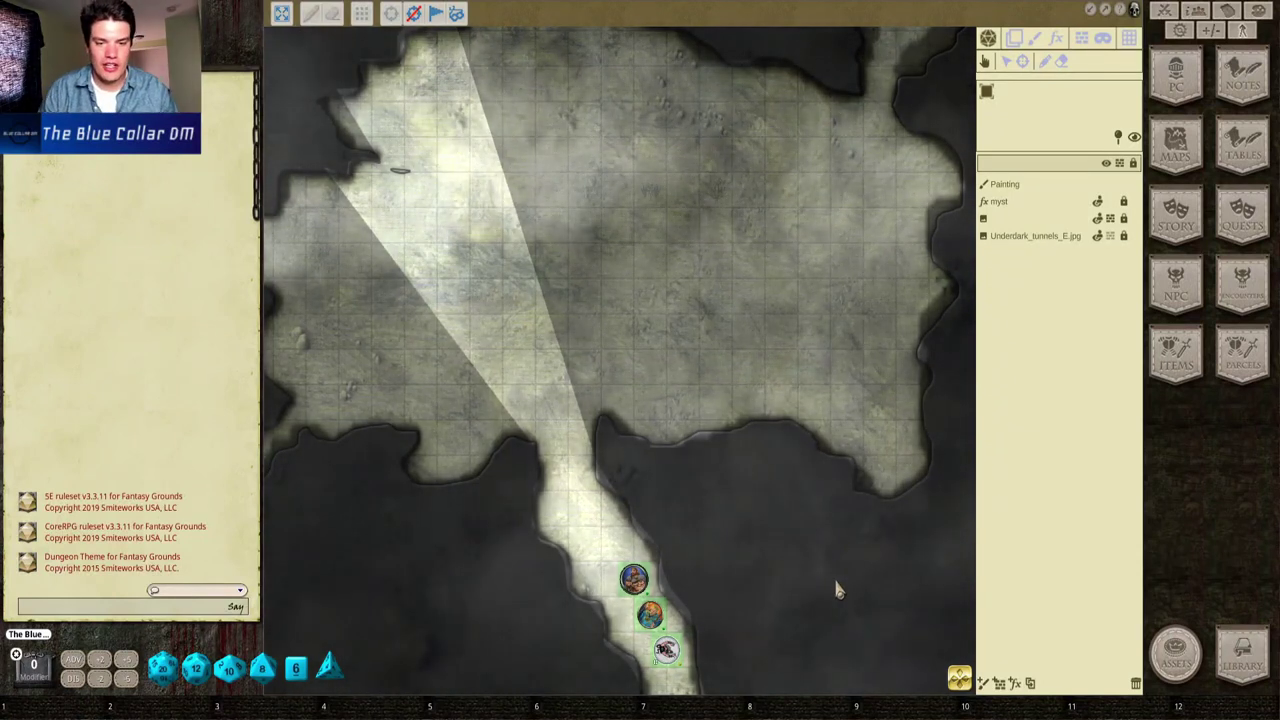
- Reposition the barbarian token at the head of the party further up the tunnel, giving it a view into the large cavern
mouse_move(626, 580)
left_mouse_down()
mouse_move(627, 597)
mouse_move(607, 577)
left_mouse_up()
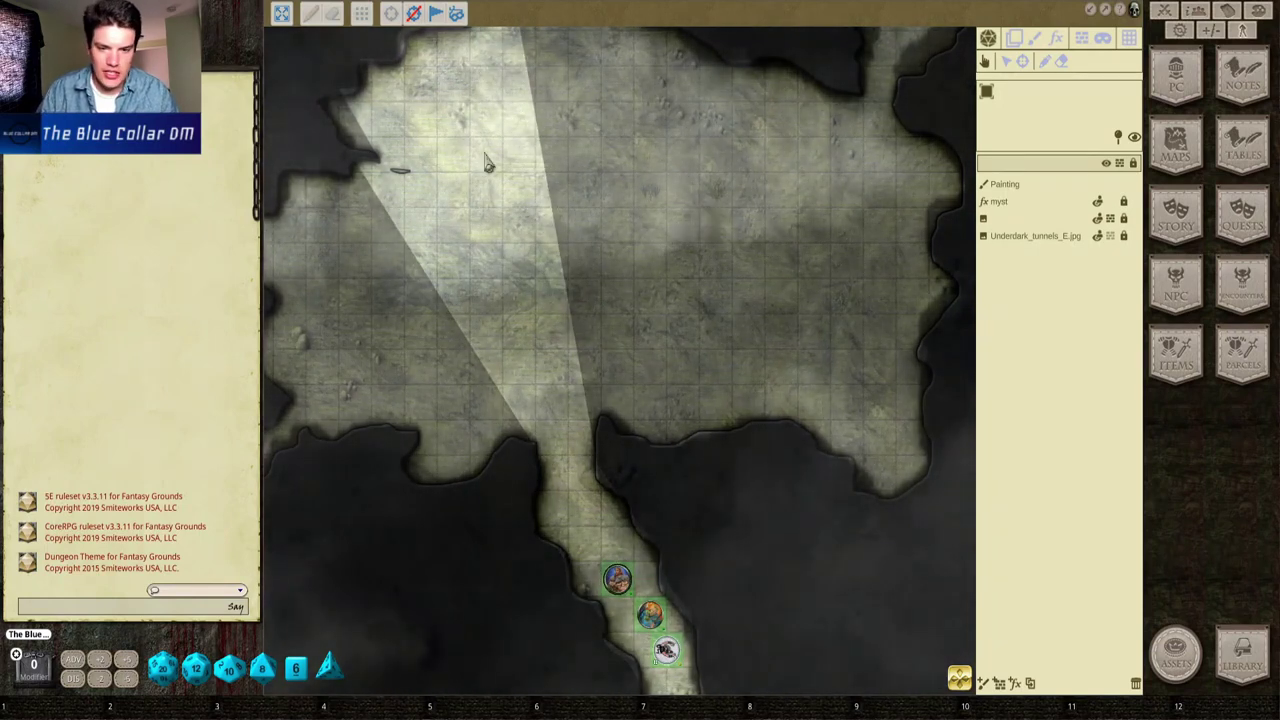
scroll(687, 227, "up", 5)
scroll(688, 226, "up", 5)
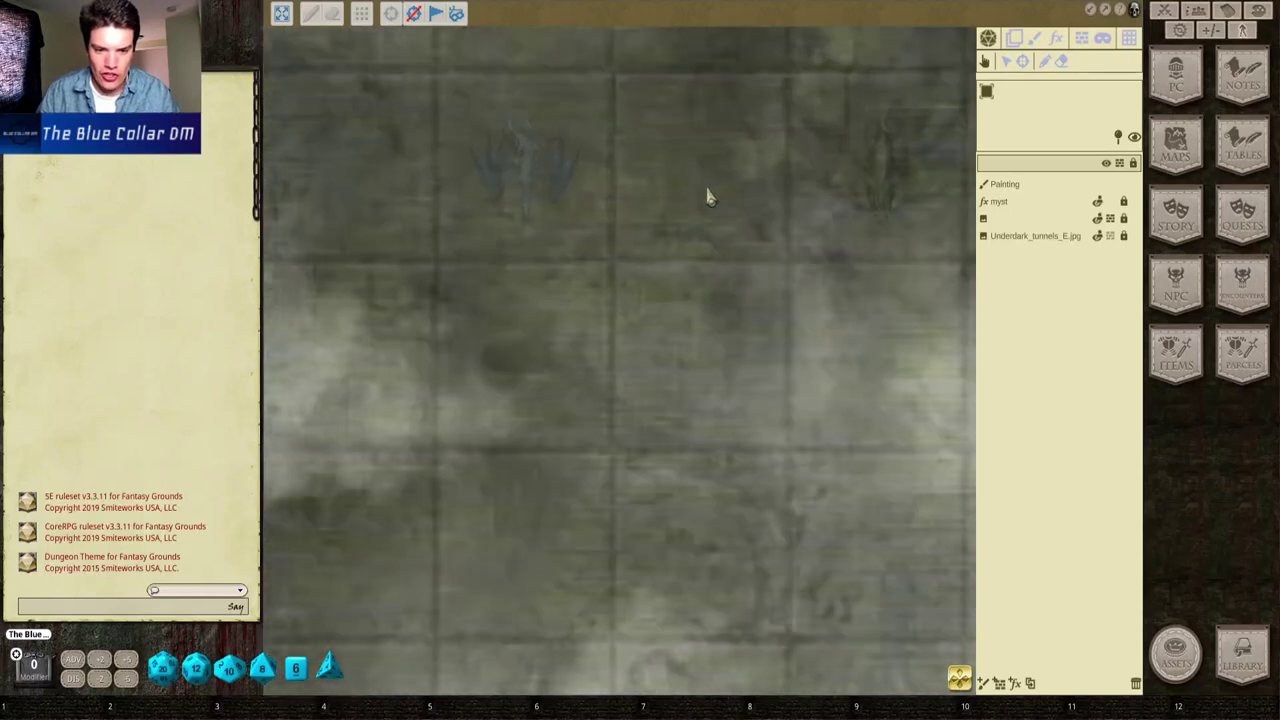
scroll(808, 240, "down", 5)
scroll(818, 323, "down", 3)
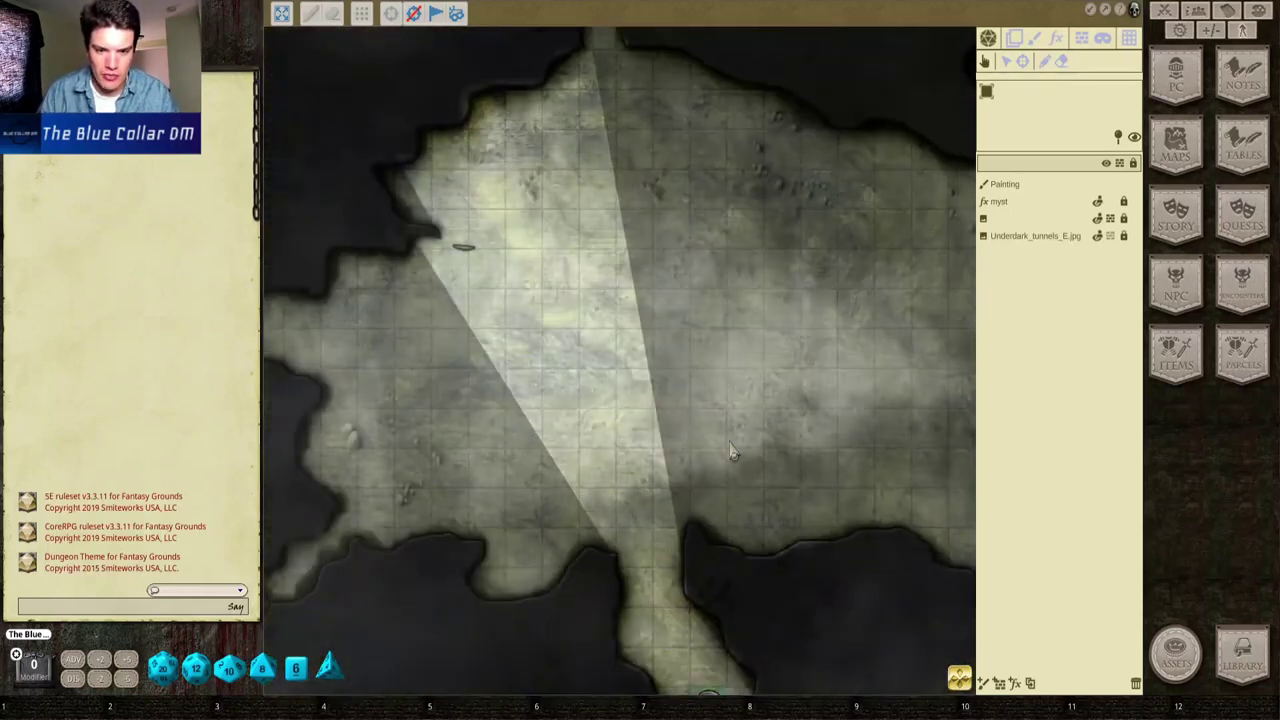
left_click_drag(700, 531, 697, 398)
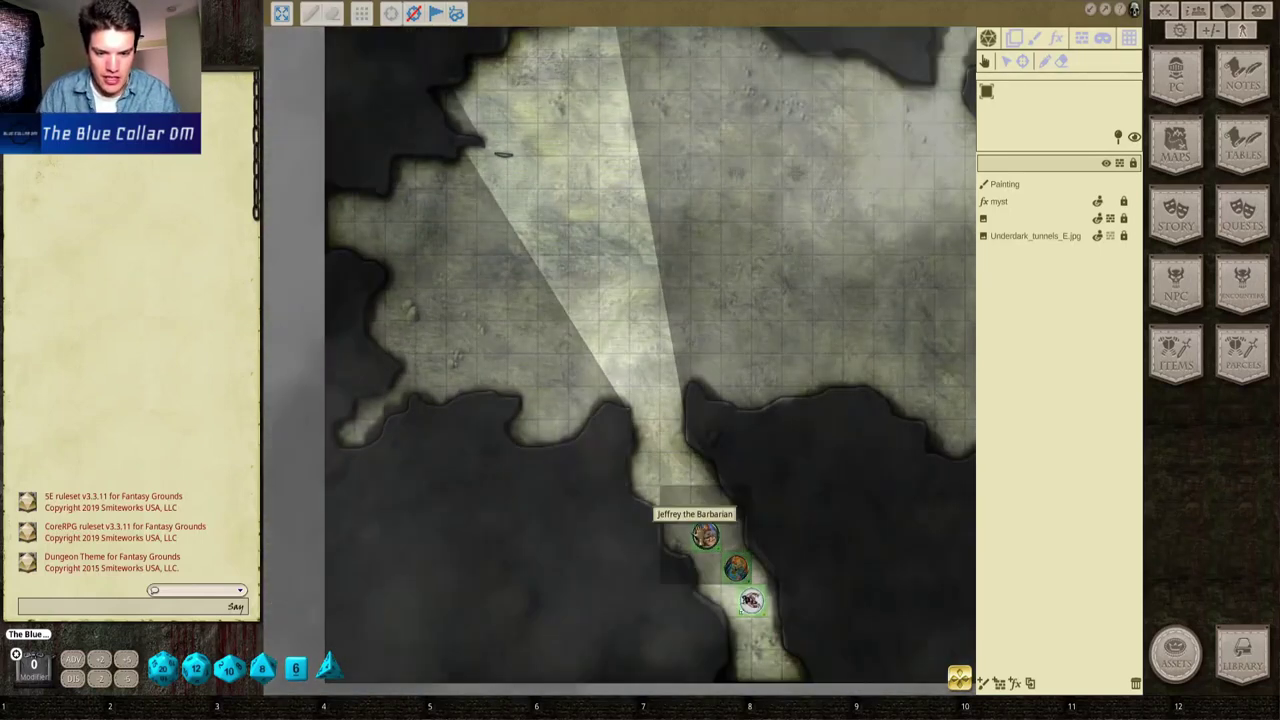
mouse_move(705, 535)
left_mouse_down()
mouse_move(675, 487)
mouse_move(700, 514)
mouse_move(657, 400)
mouse_move(677, 322)
mouse_move(645, 435)
mouse_move(660, 434)
mouse_move(646, 400)
mouse_move(690, 517)
left_mouse_up()
left_click_drag(816, 377, 811, 368)
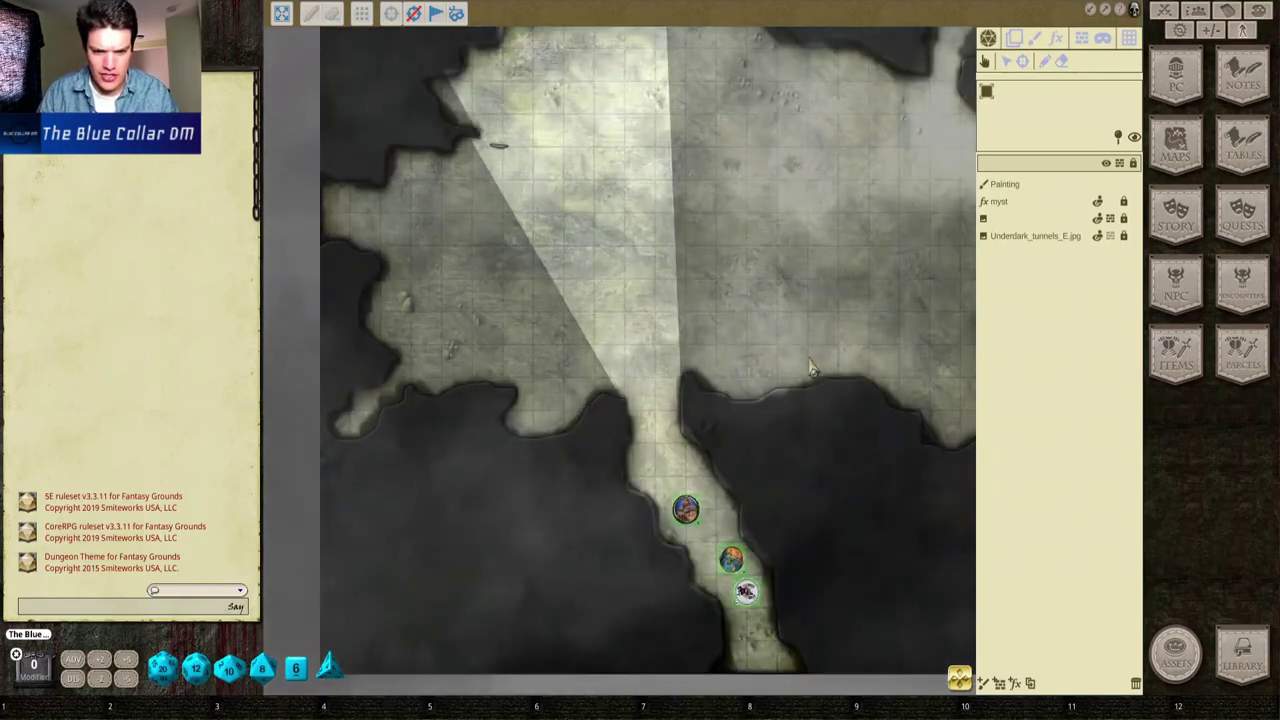
left_click_drag(746, 293, 682, 331)
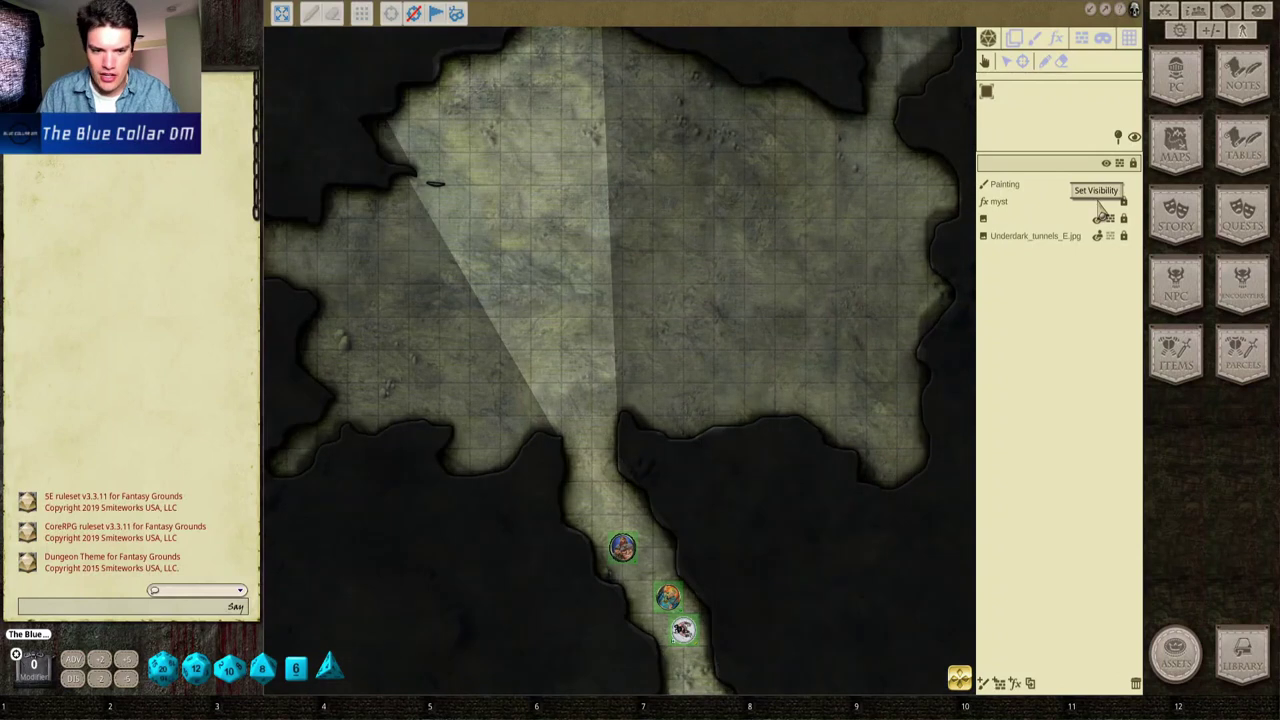
- Show the myst effect layer, and select the unnamed image layer, the myst layer and the Painting layer in turn
left_click(1098, 204)
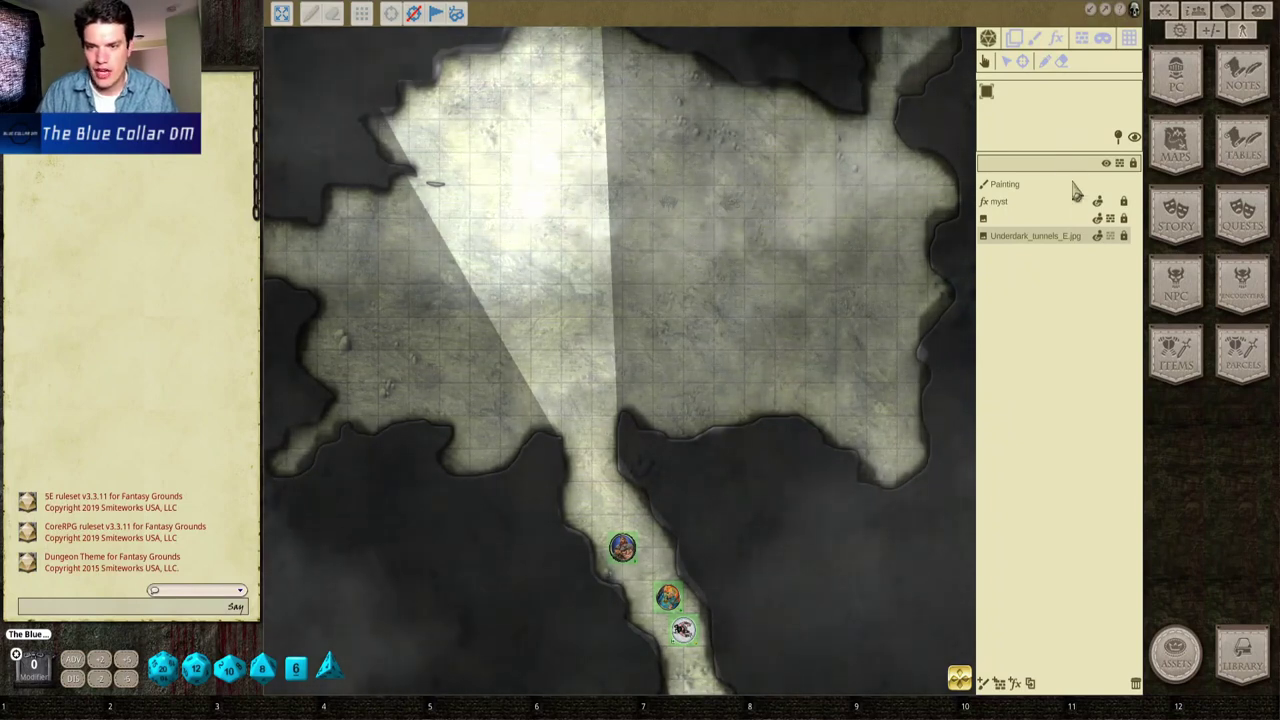
left_click(1078, 218)
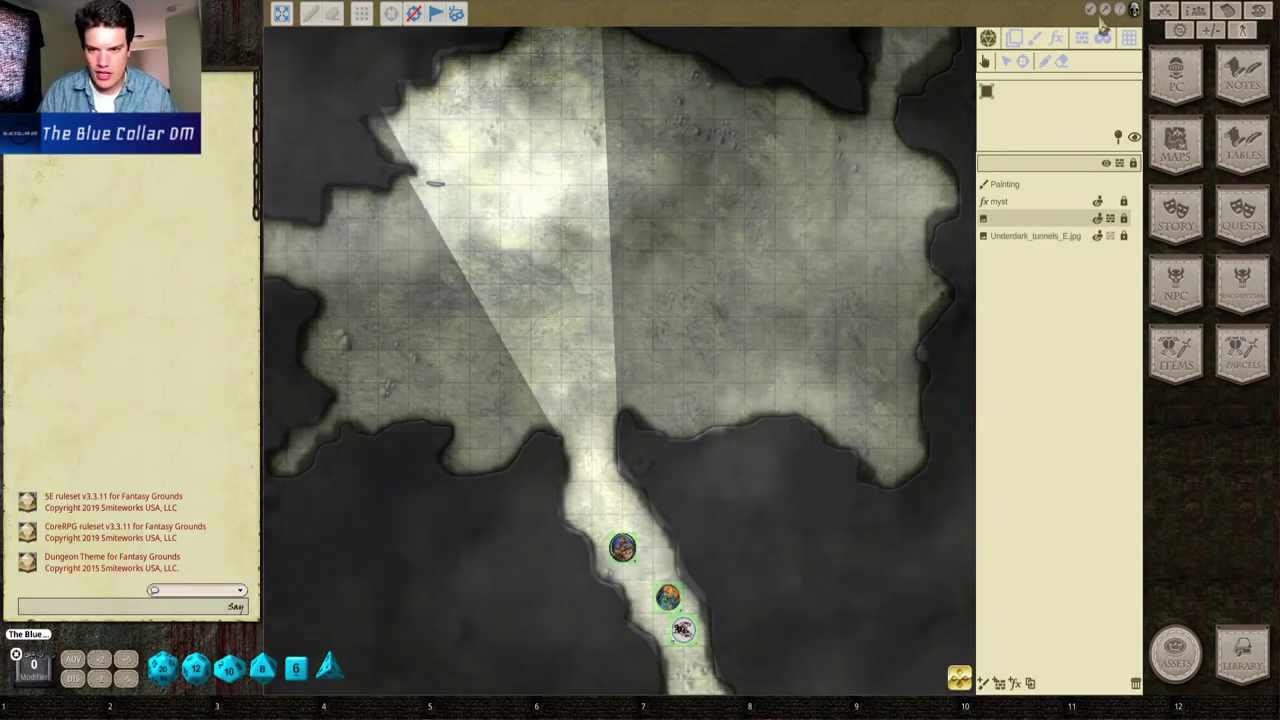
left_click(1012, 203)
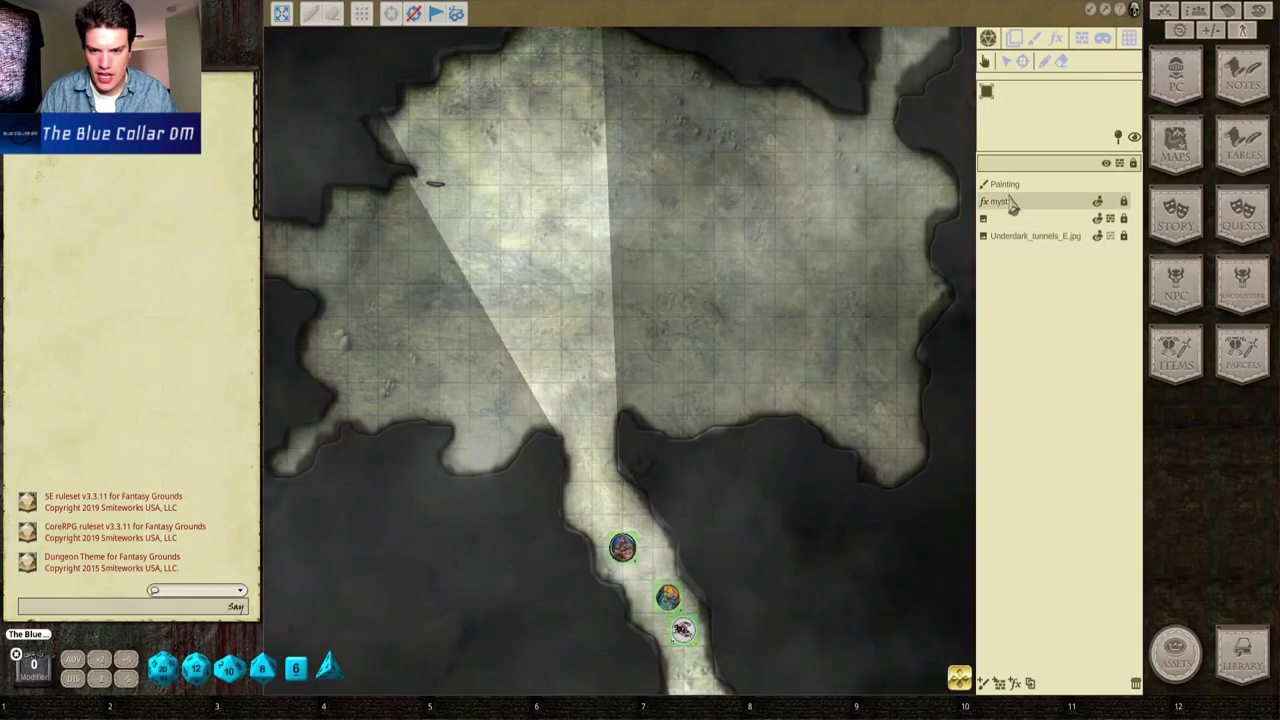
left_click(1008, 187)
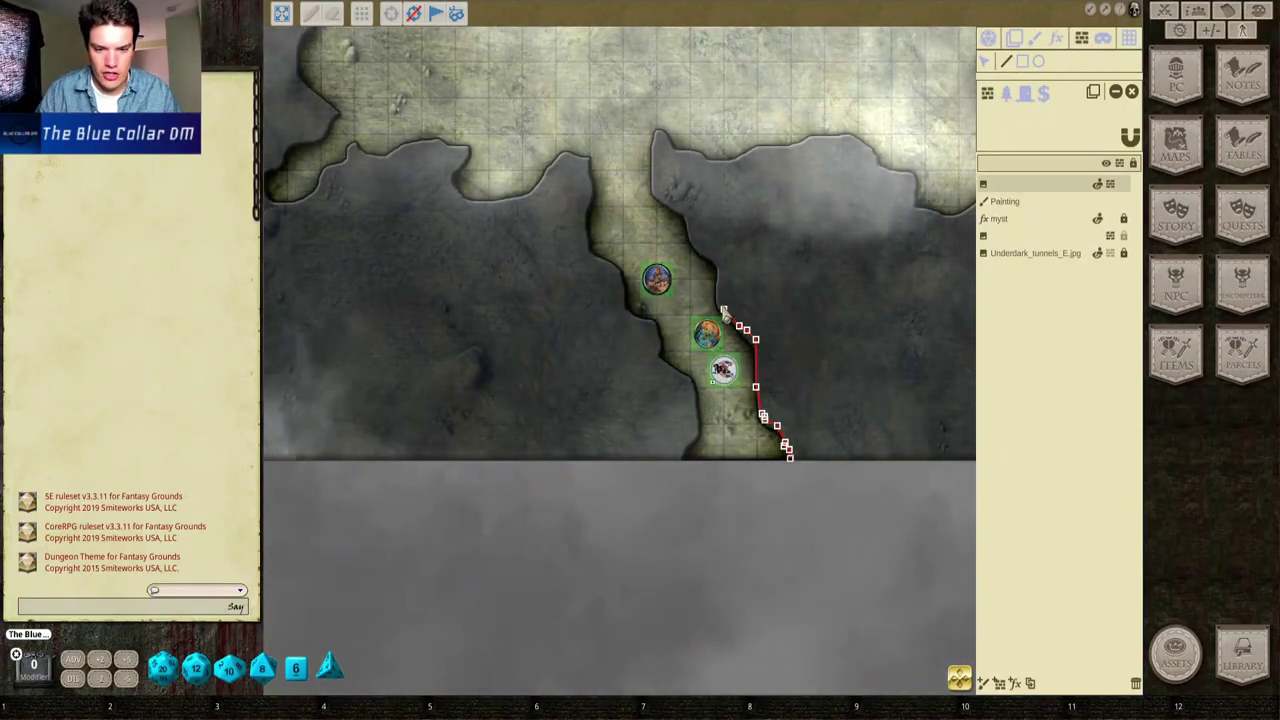
- Extend the line-of-sight wall up the tunnel's right-hand rock edge and close the gap left between its segments
double_click(723, 307)
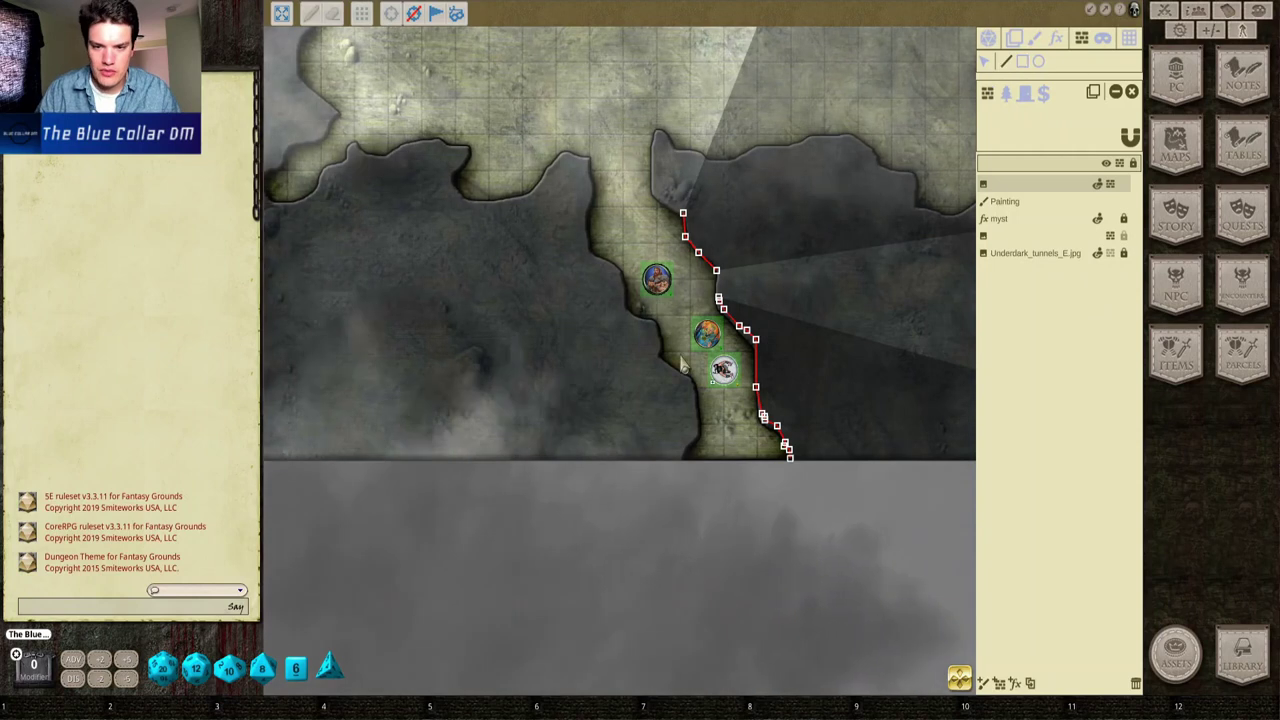
scroll(704, 355, "up", 3)
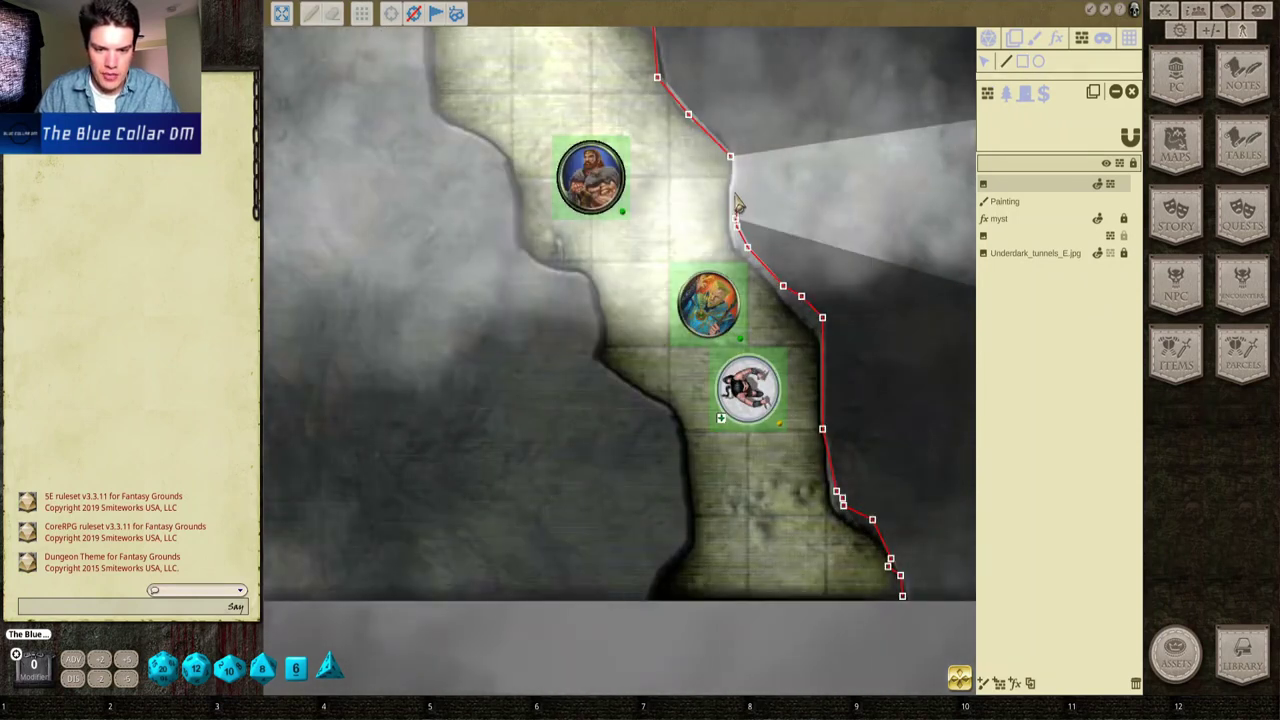
double_click(731, 157)
scroll(770, 215, "down", 3)
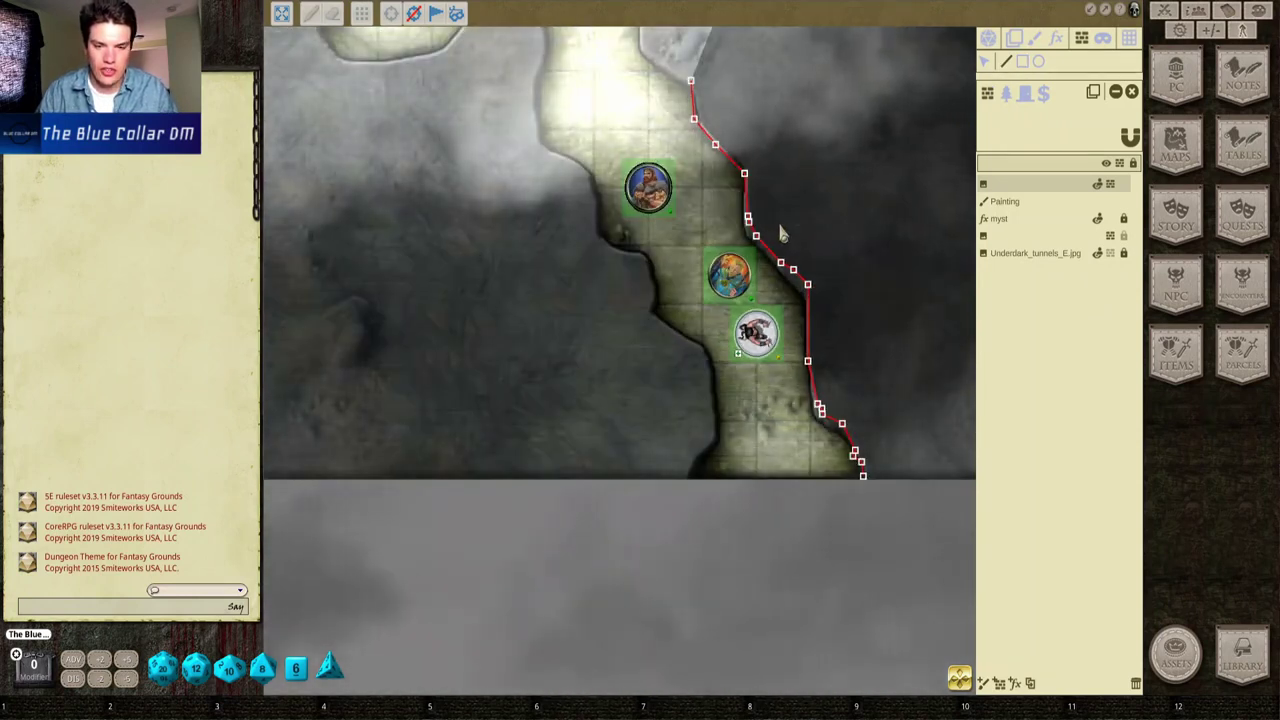
left_click_drag(780, 234, 749, 497)
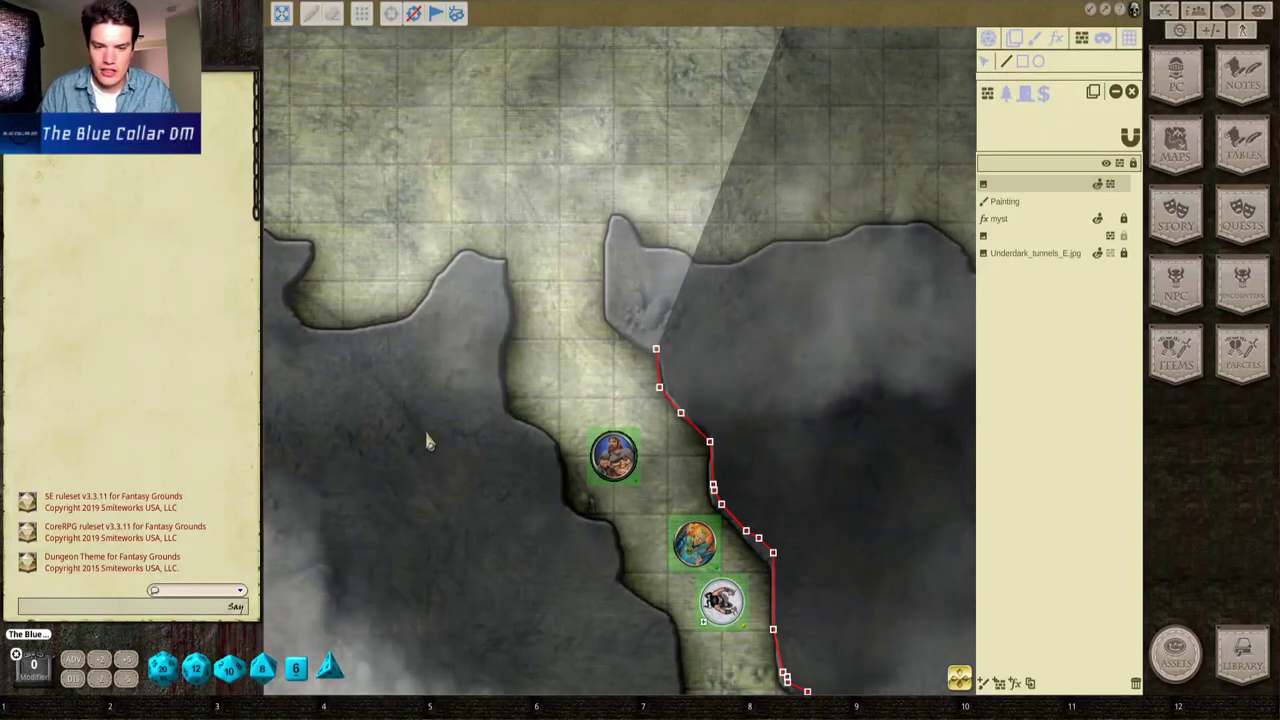
left_click(656, 349)
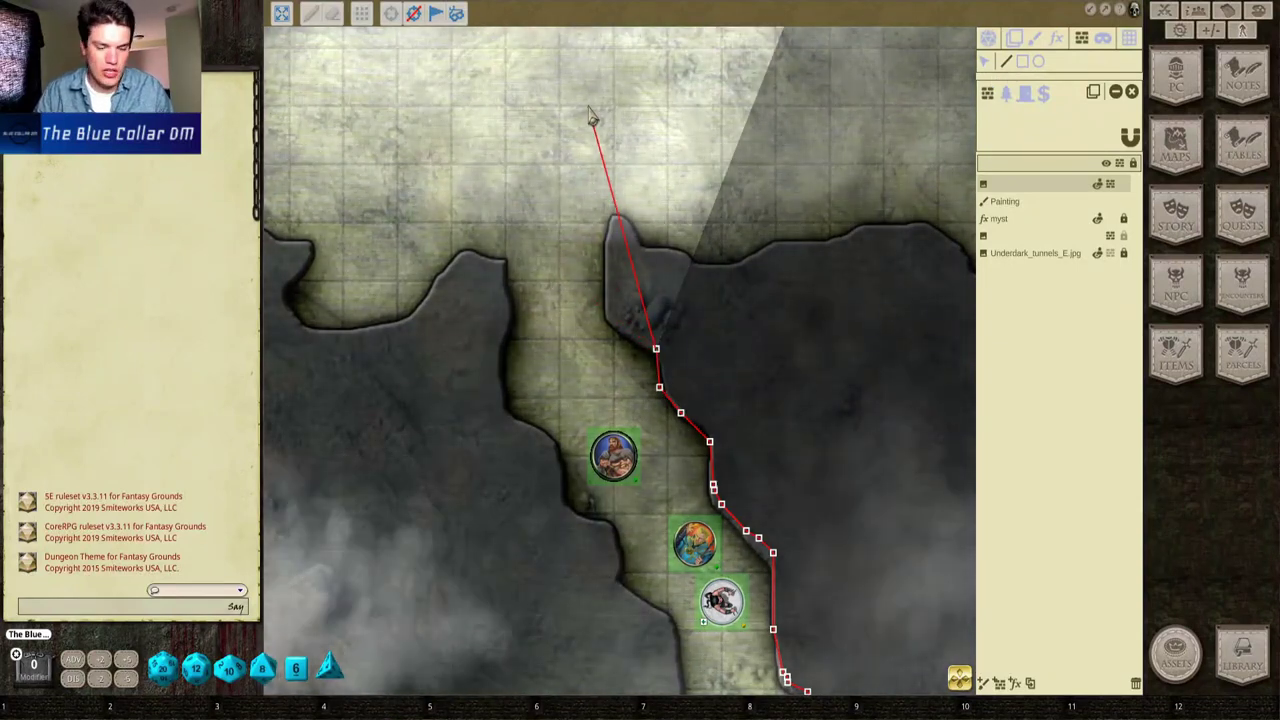
key("Escape")
scroll(592, 180, "down", 2)
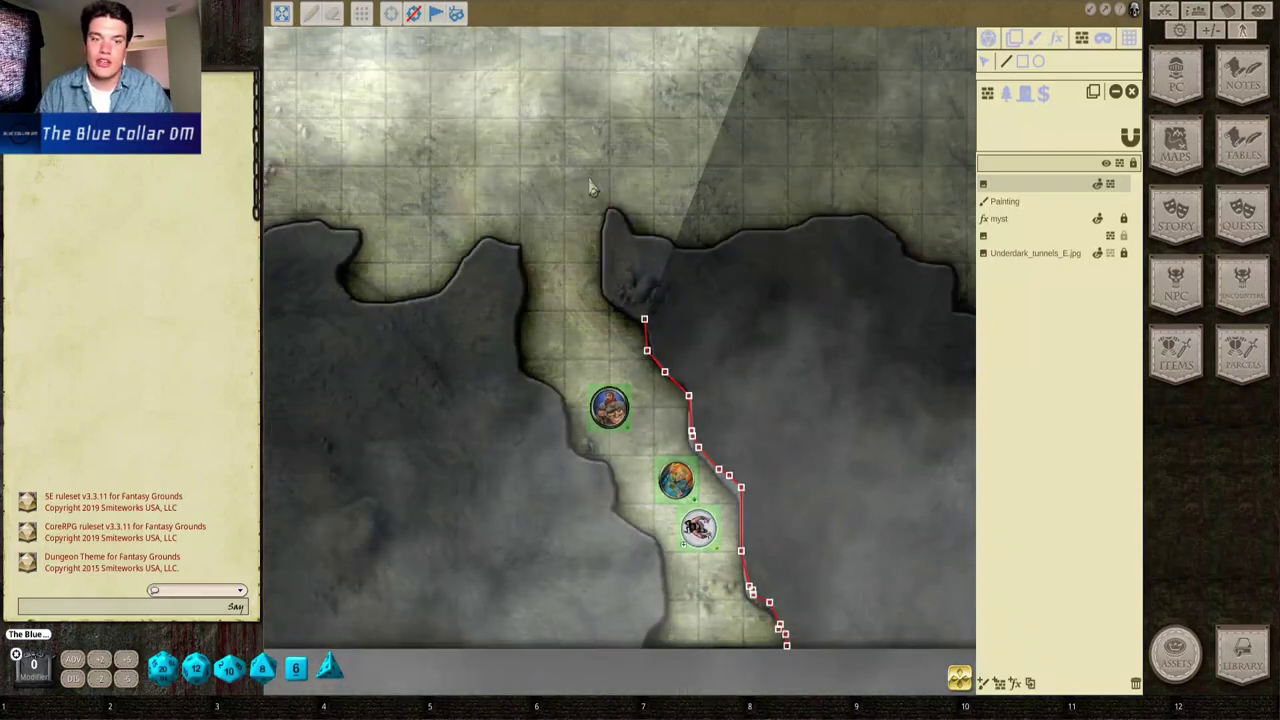
left_click_drag(592, 188, 656, 252)
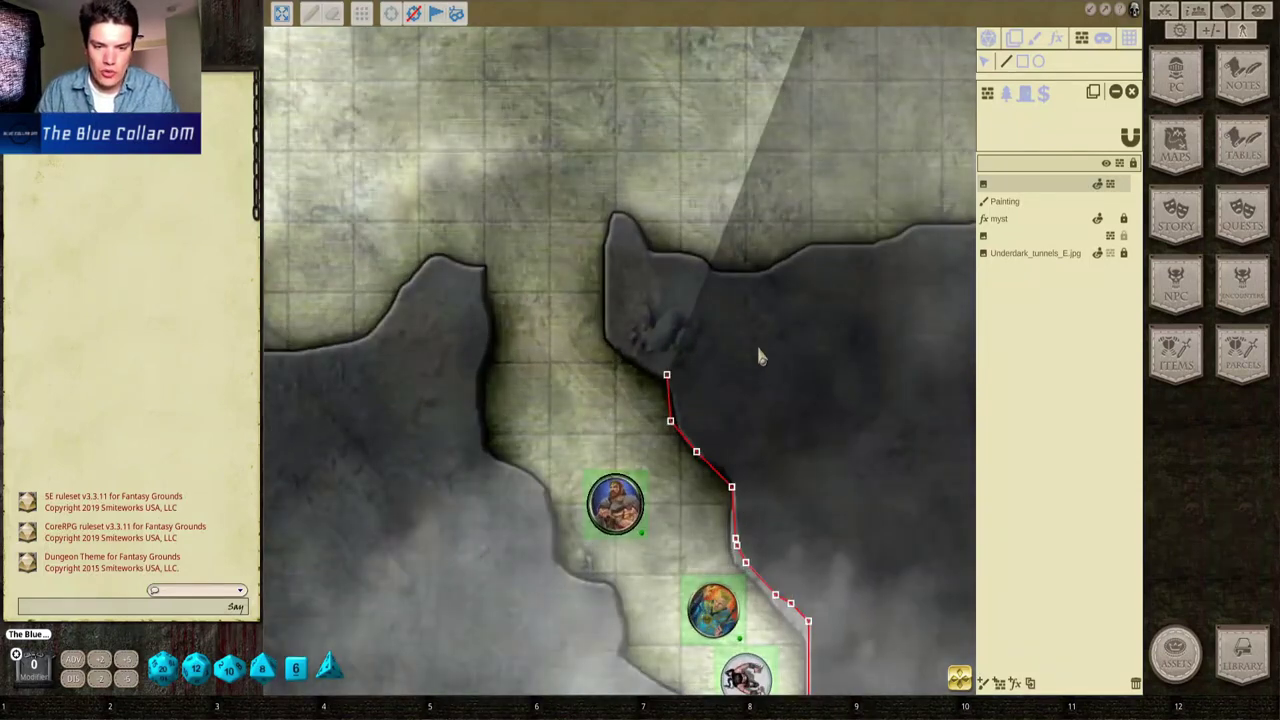
scroll(757, 351, "up", 1)
left_click(599, 372)
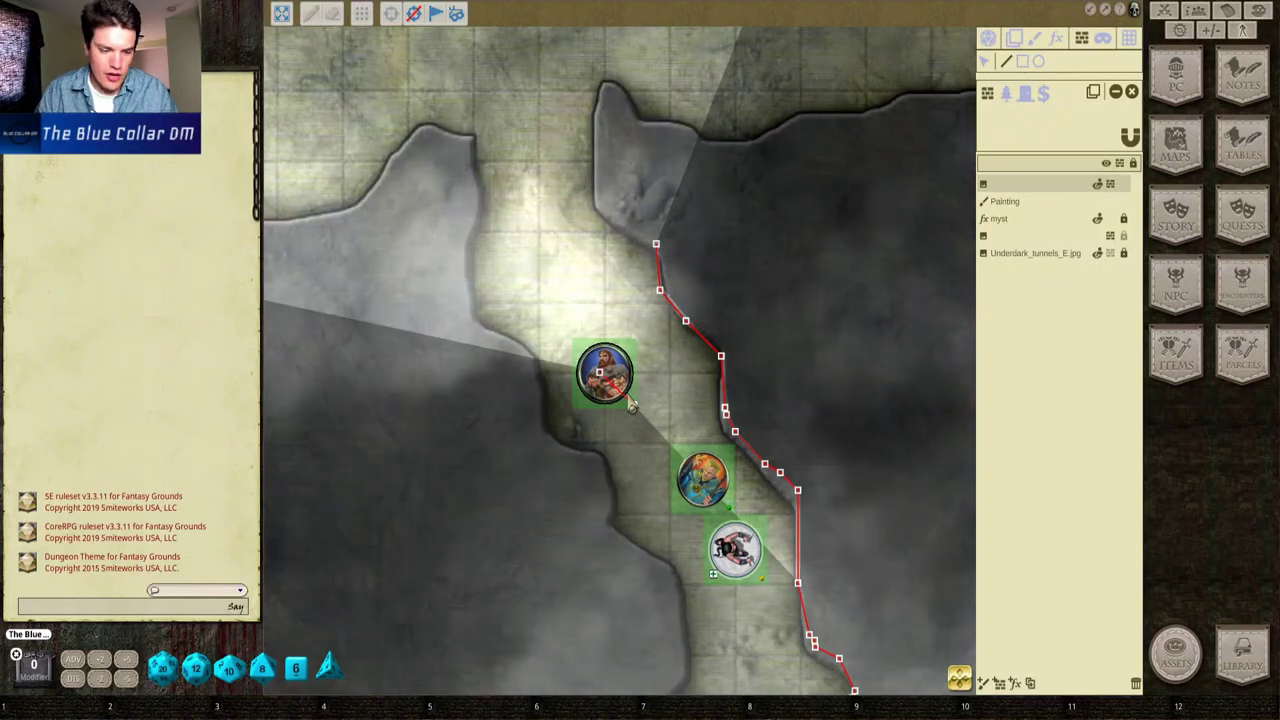
double_click(634, 404)
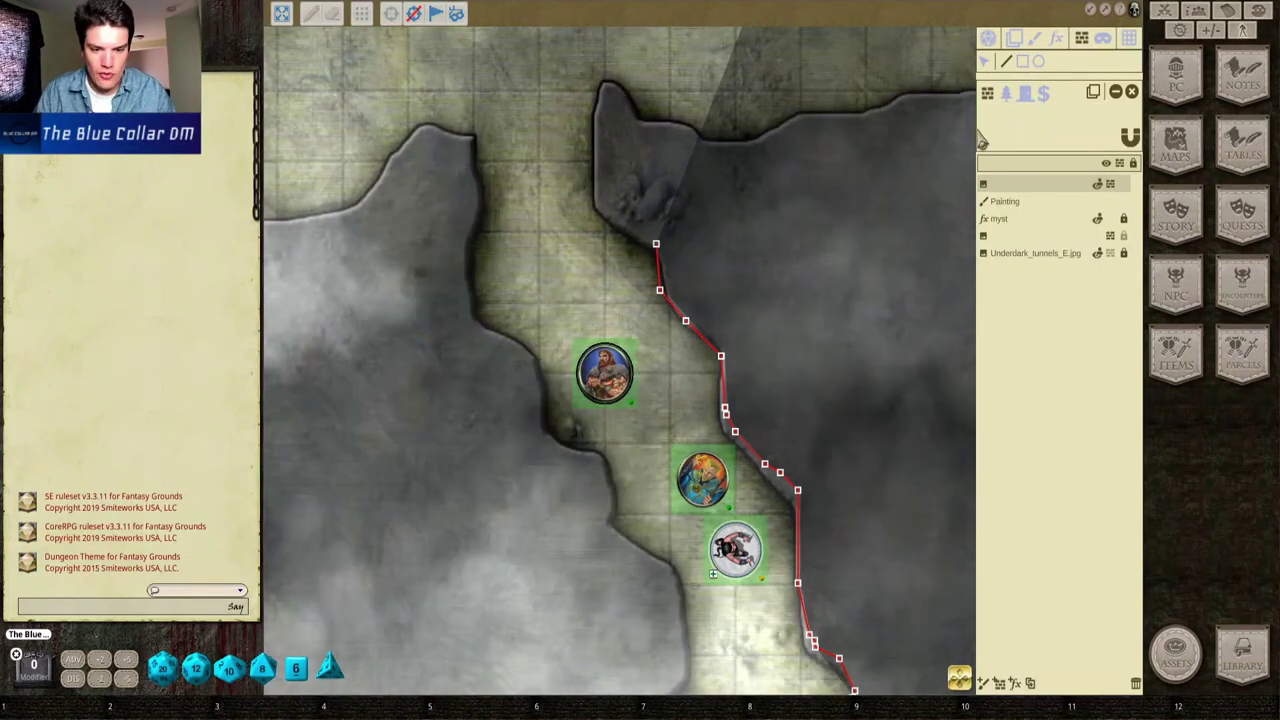
- Return to default play mode and move the barbarian token up to the tunnel mouth to test the wall's line of sight
left_click(987, 38)
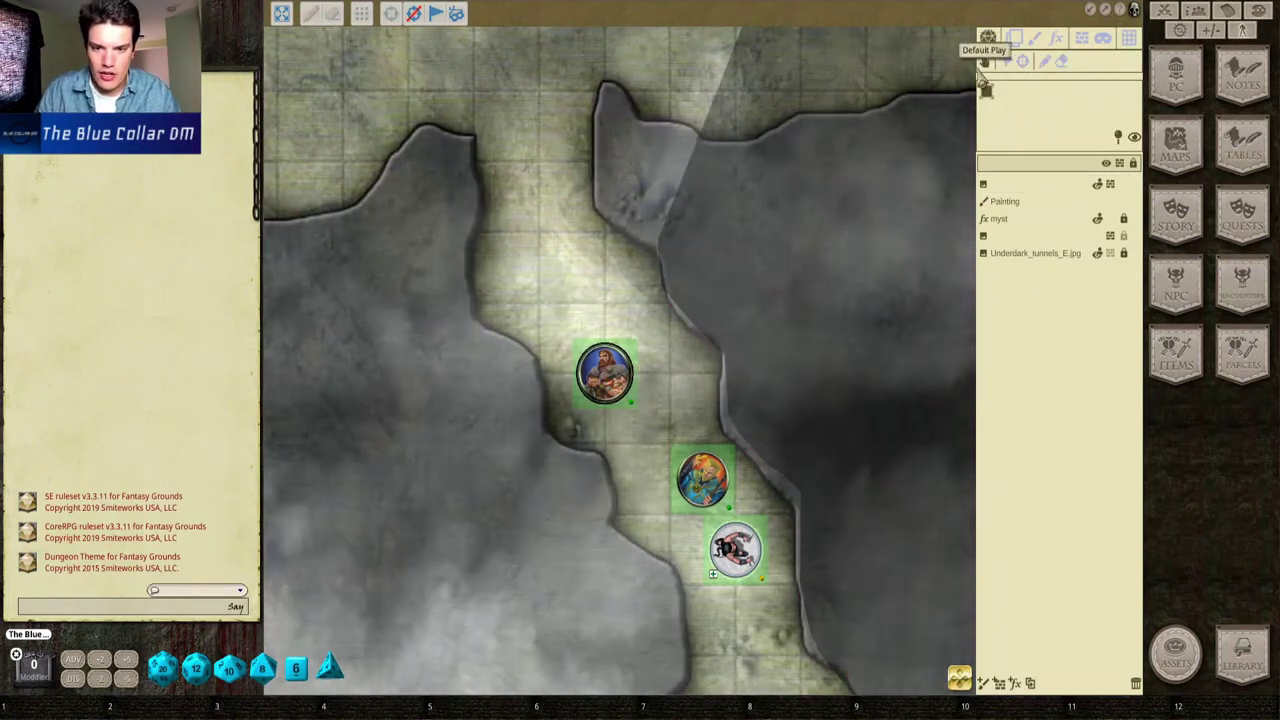
mouse_move(604, 376)
left_mouse_down()
mouse_move(603, 297)
mouse_move(634, 263)
mouse_move(603, 229)
mouse_move(604, 267)
mouse_move(571, 160)
mouse_move(631, 230)
mouse_move(635, 400)
mouse_move(603, 394)
mouse_move(640, 540)
mouse_move(610, 372)
mouse_move(646, 521)
left_mouse_up()
scroll(573, 164, "down", 4)
scroll(635, 400, "down", 1)
scroll(636, 407, "down", 3)
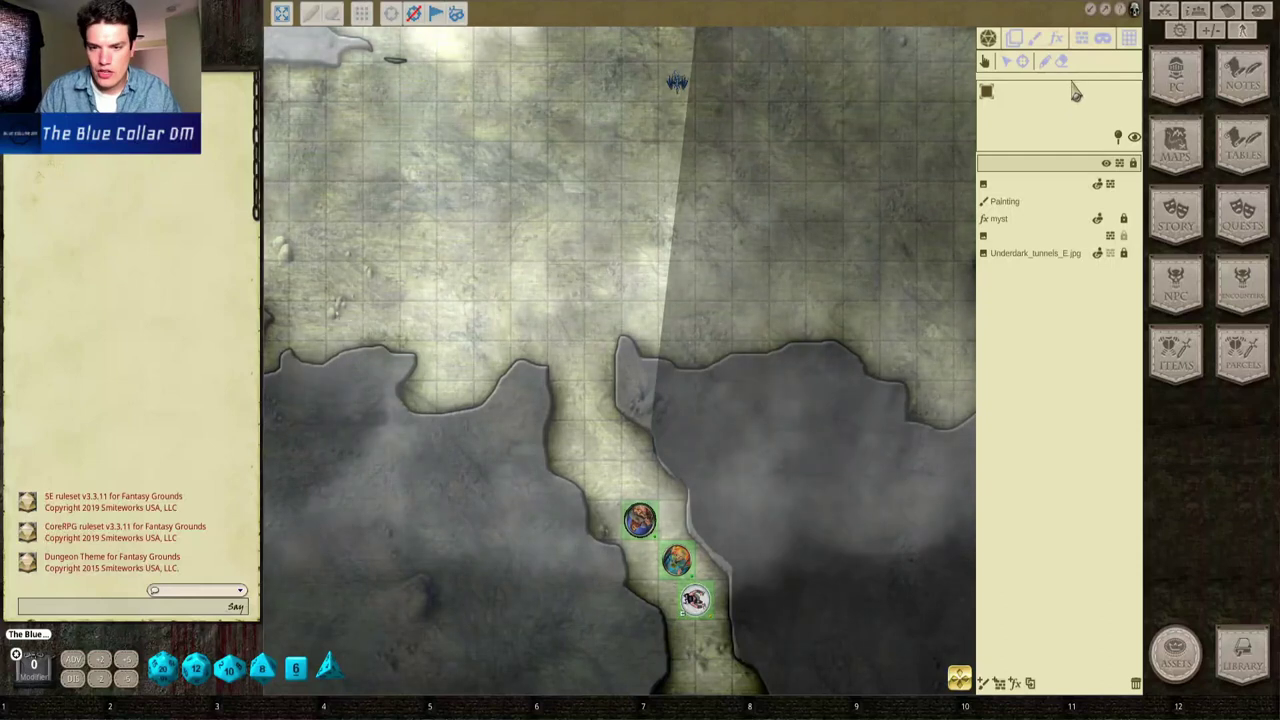
left_click_drag(632, 517, 581, 420)
scroll(581, 420, "up", 5)
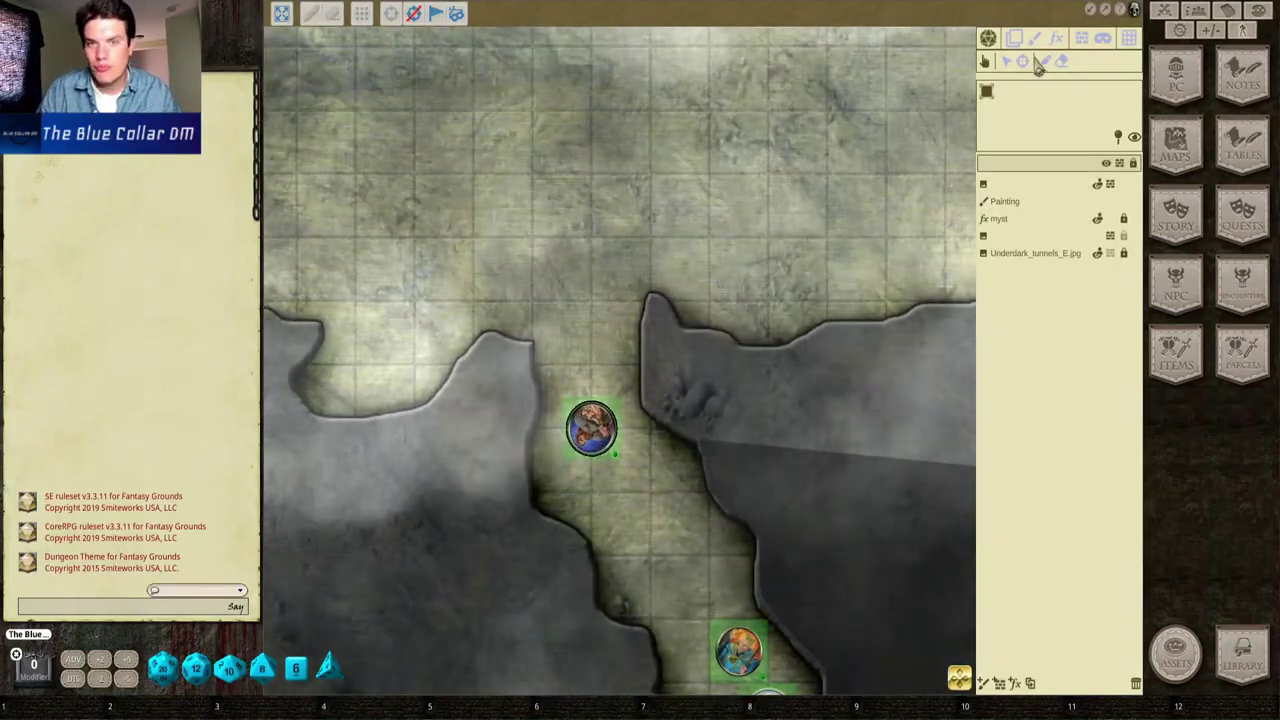
- Hide the myst effect layer and draw a thin rectangular line-of-sight door across the tunnel mouth on the top image layer
left_click(1082, 37)
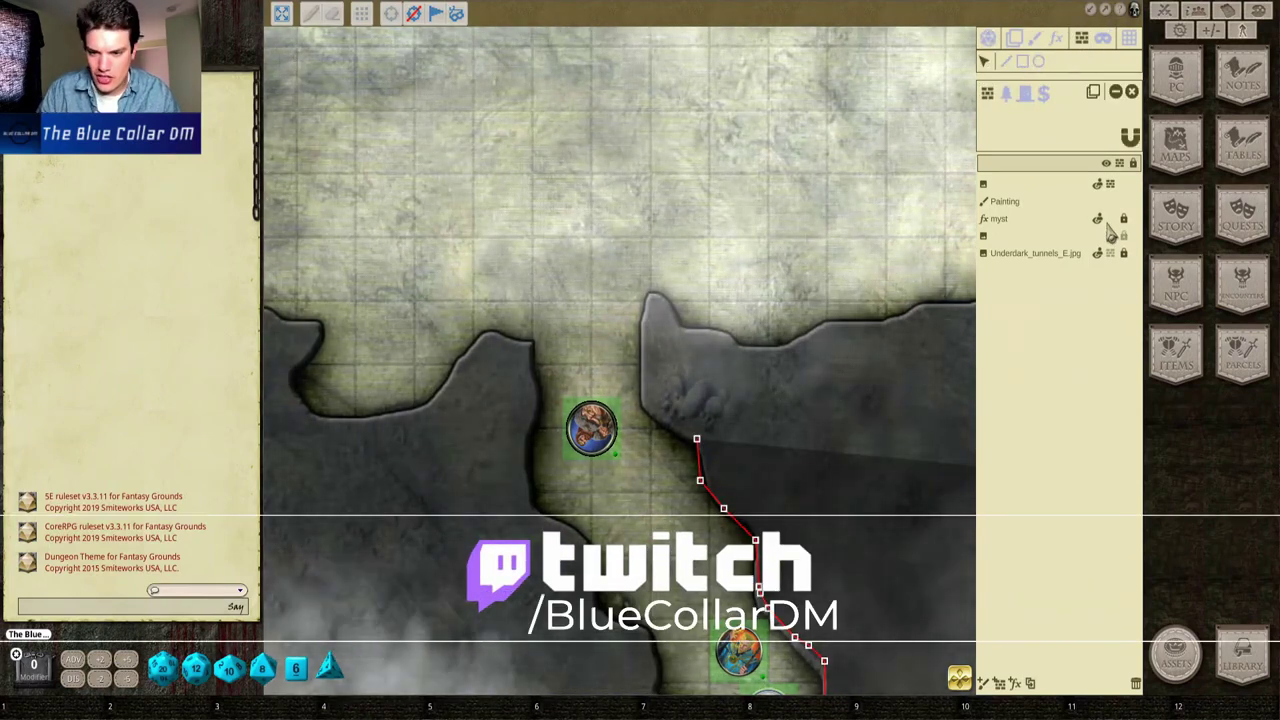
left_click(1098, 219)
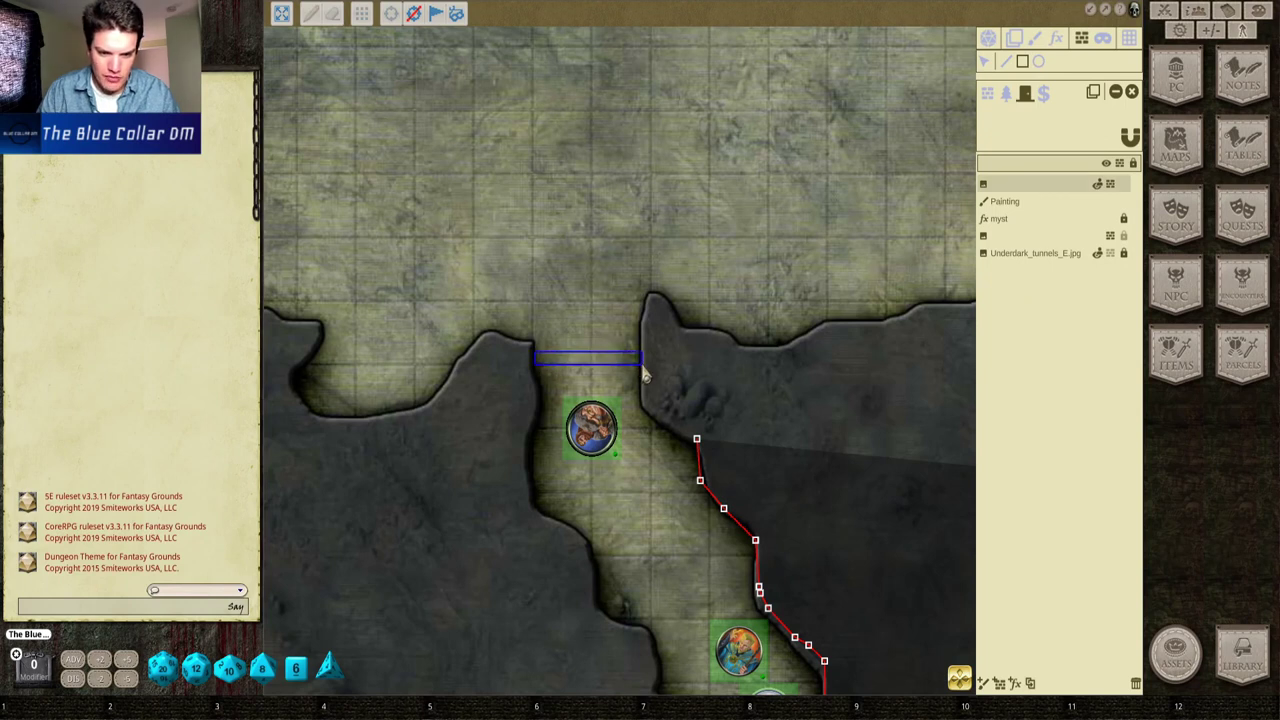
left_click(642, 368)
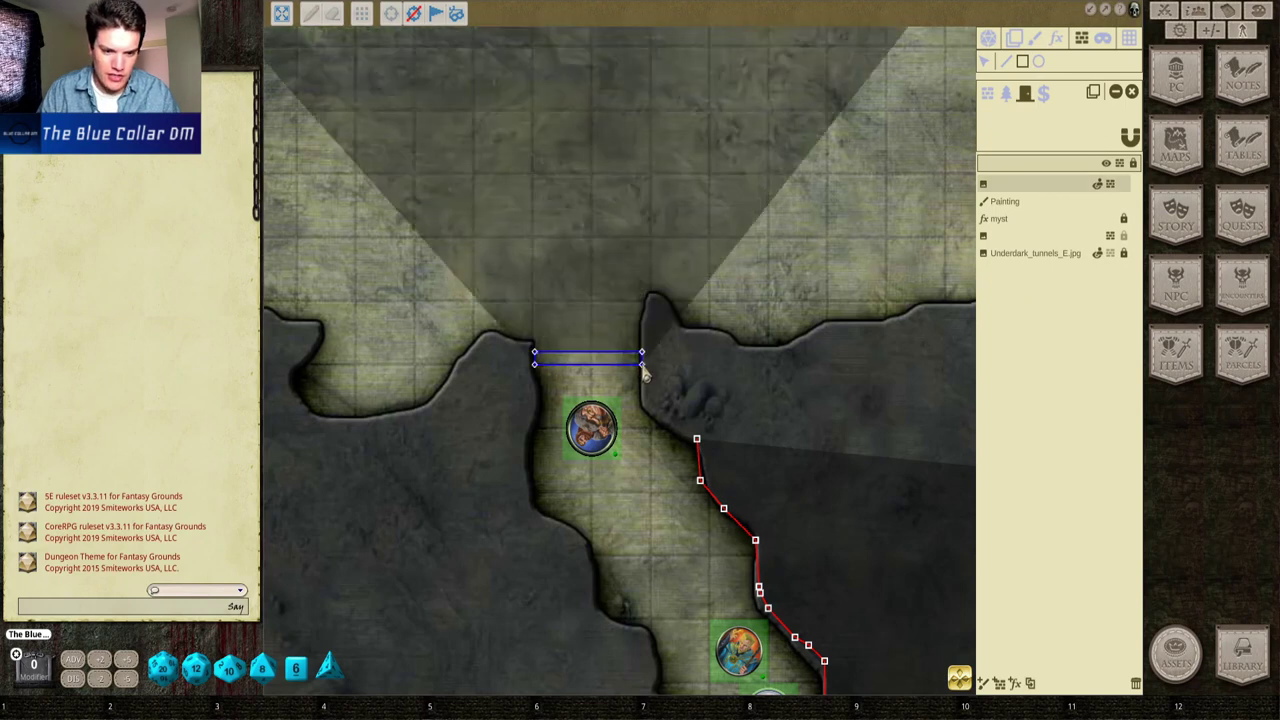
- Test the door in default play mode by opening it and closing it again with the barbarian token moved back down the tunnel
left_click(988, 42)
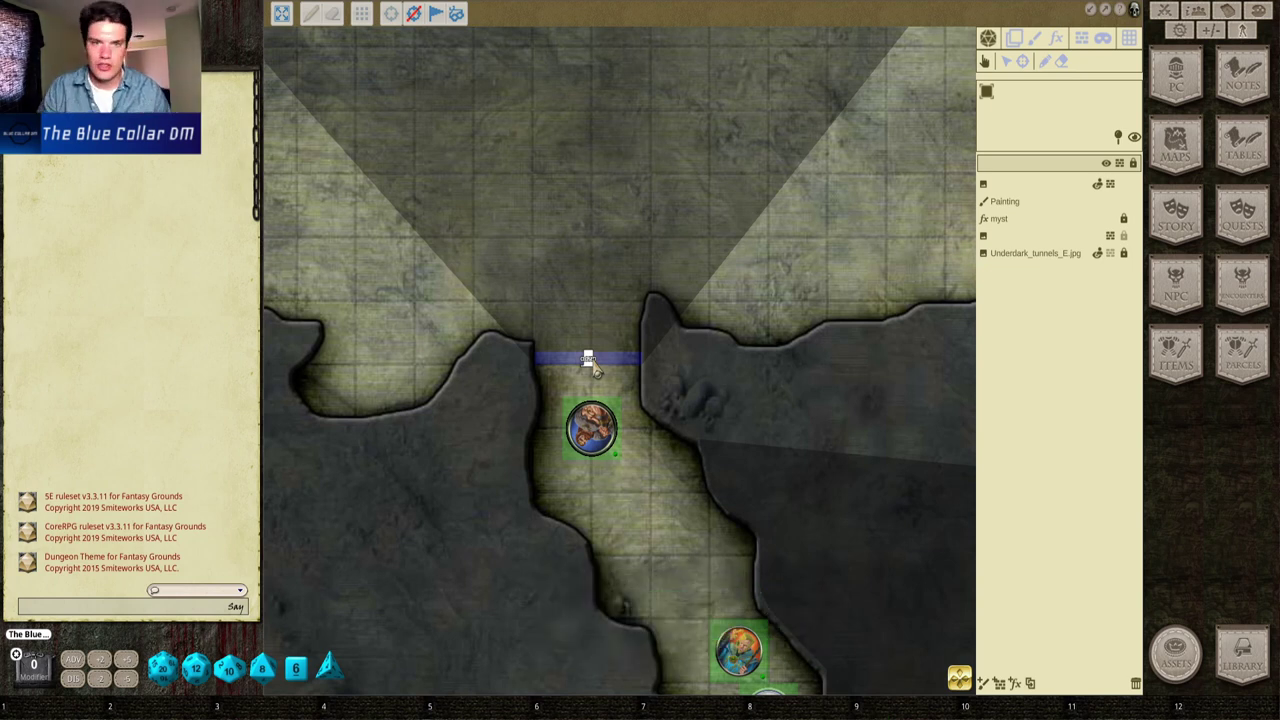
left_click(589, 360)
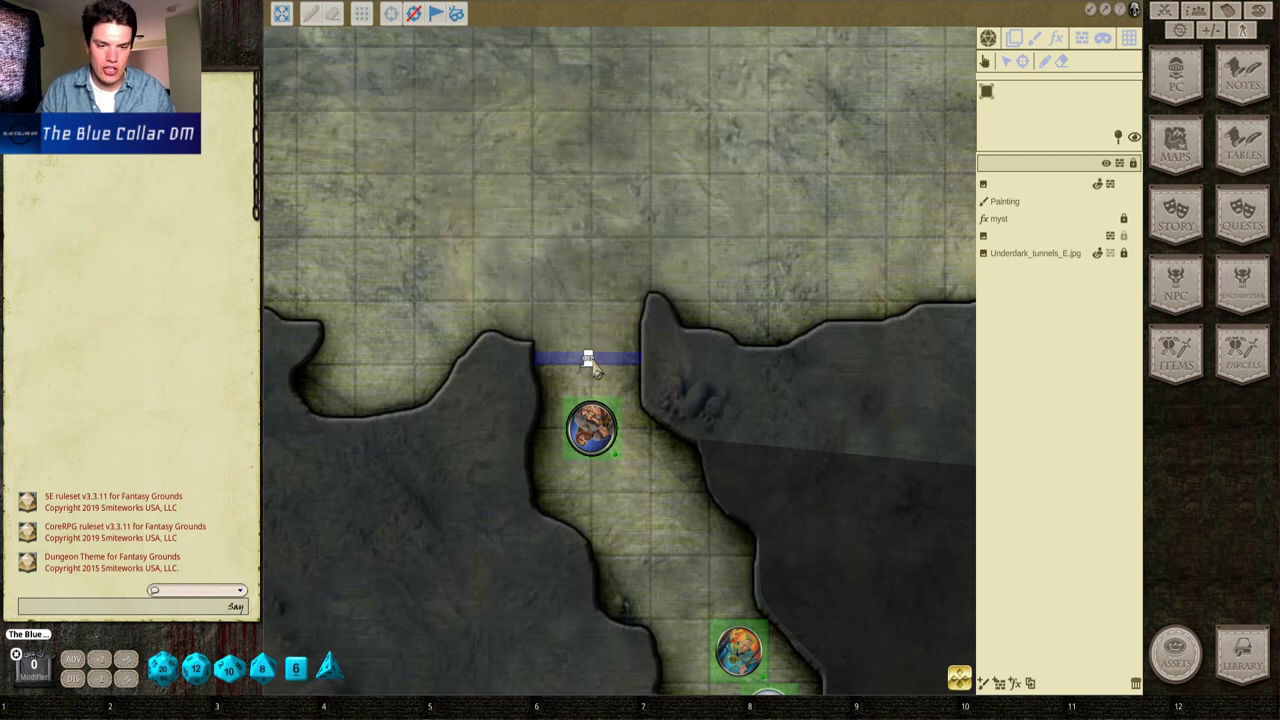
left_click(612, 450)
left_click_drag(612, 430, 642, 524)
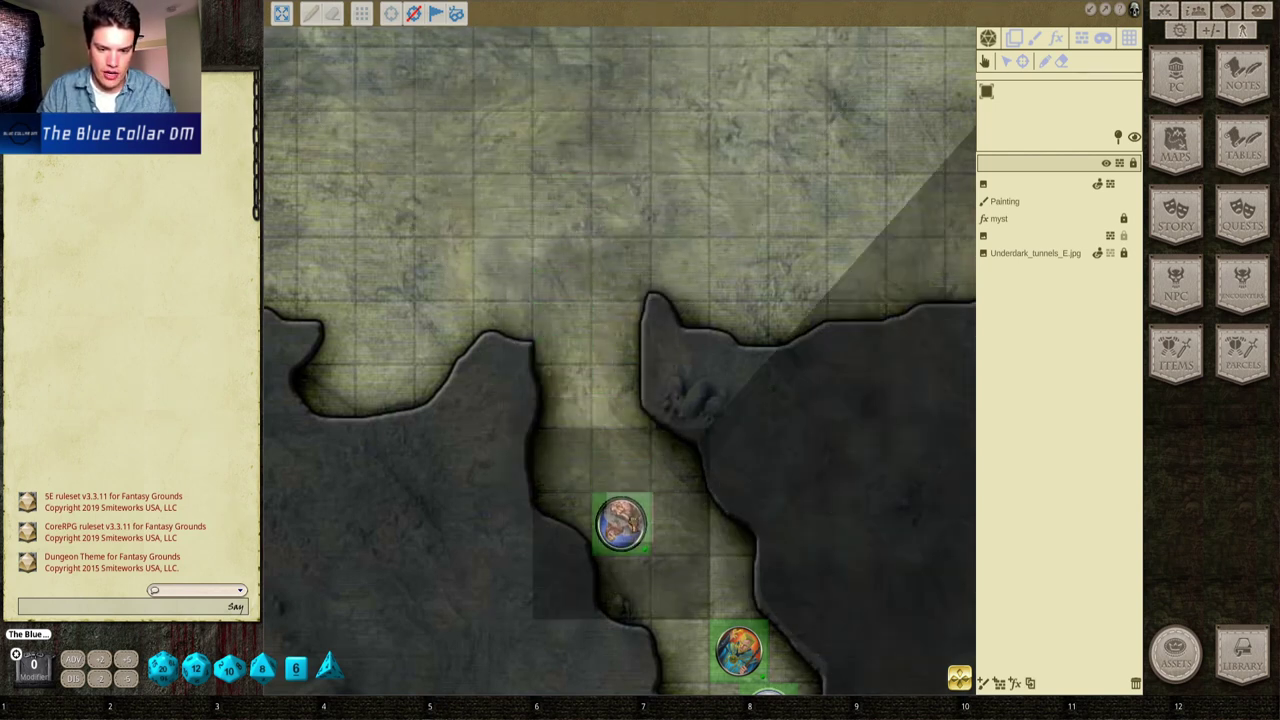
double_click(588, 360)
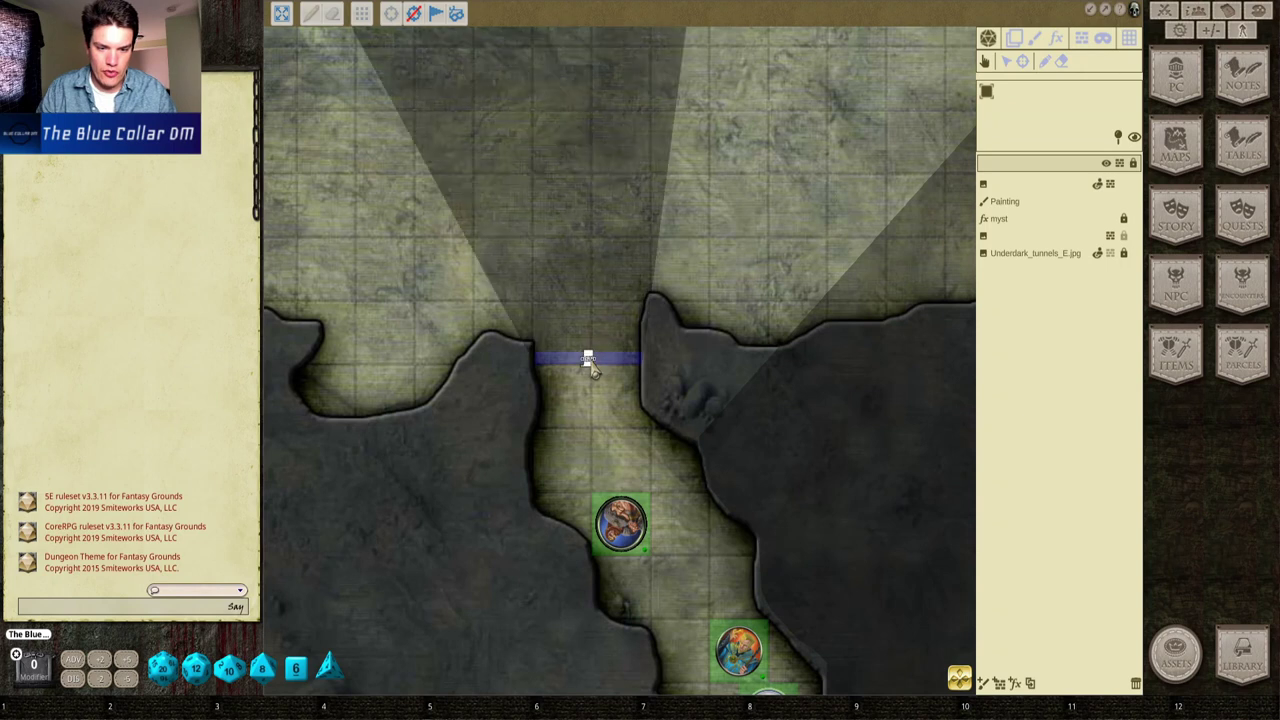
- Replace the door with a larger rectangular secret door covering the tunnel mouth and the rock on both sides
left_click(1076, 55)
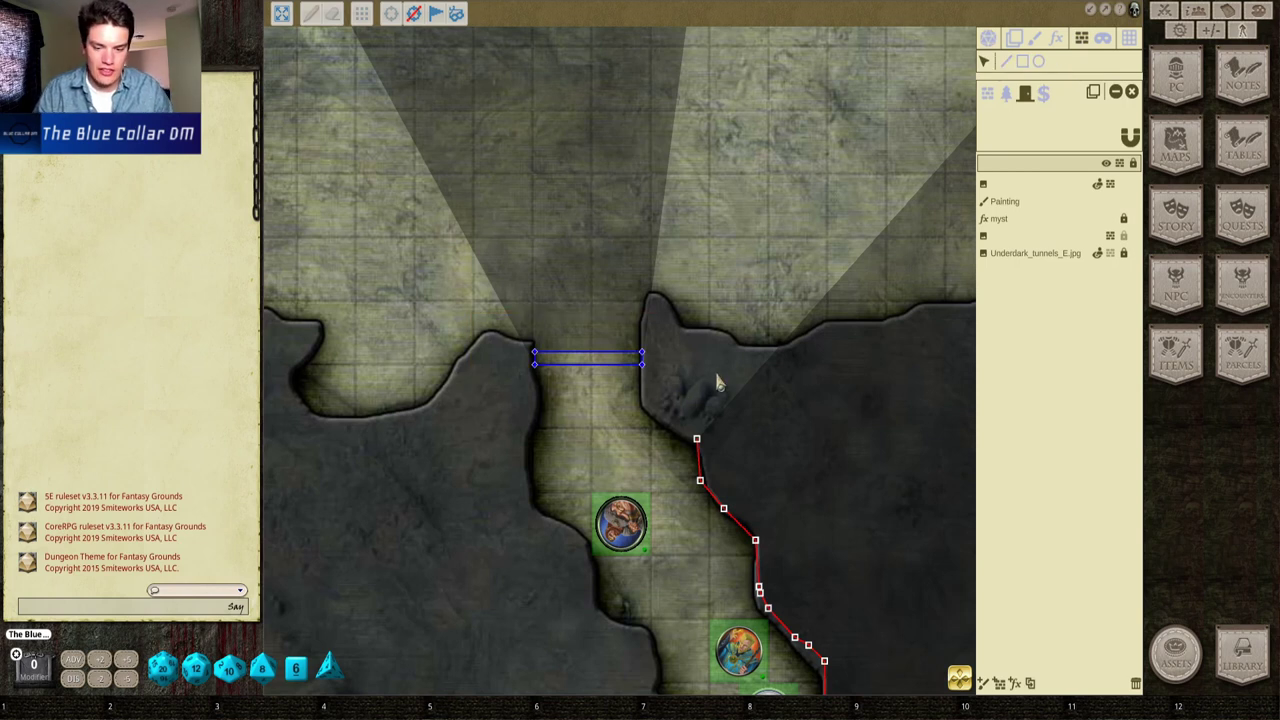
key("Delete")
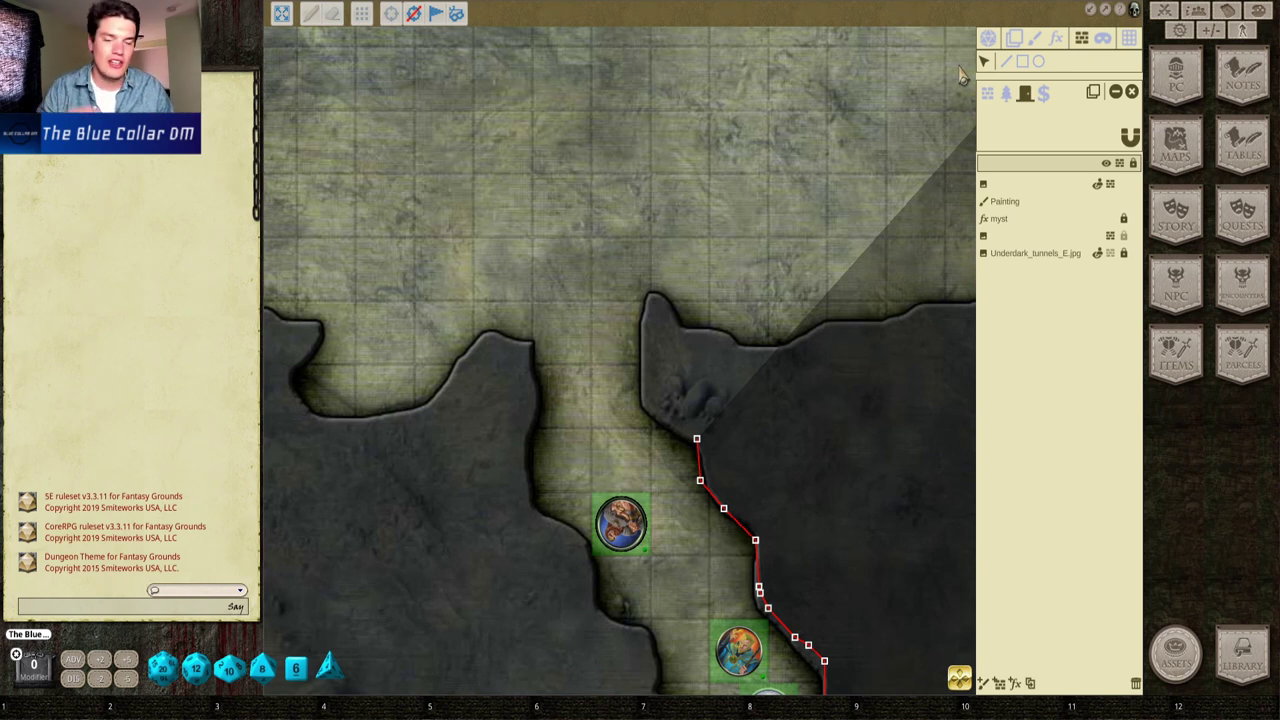
left_click(1043, 95)
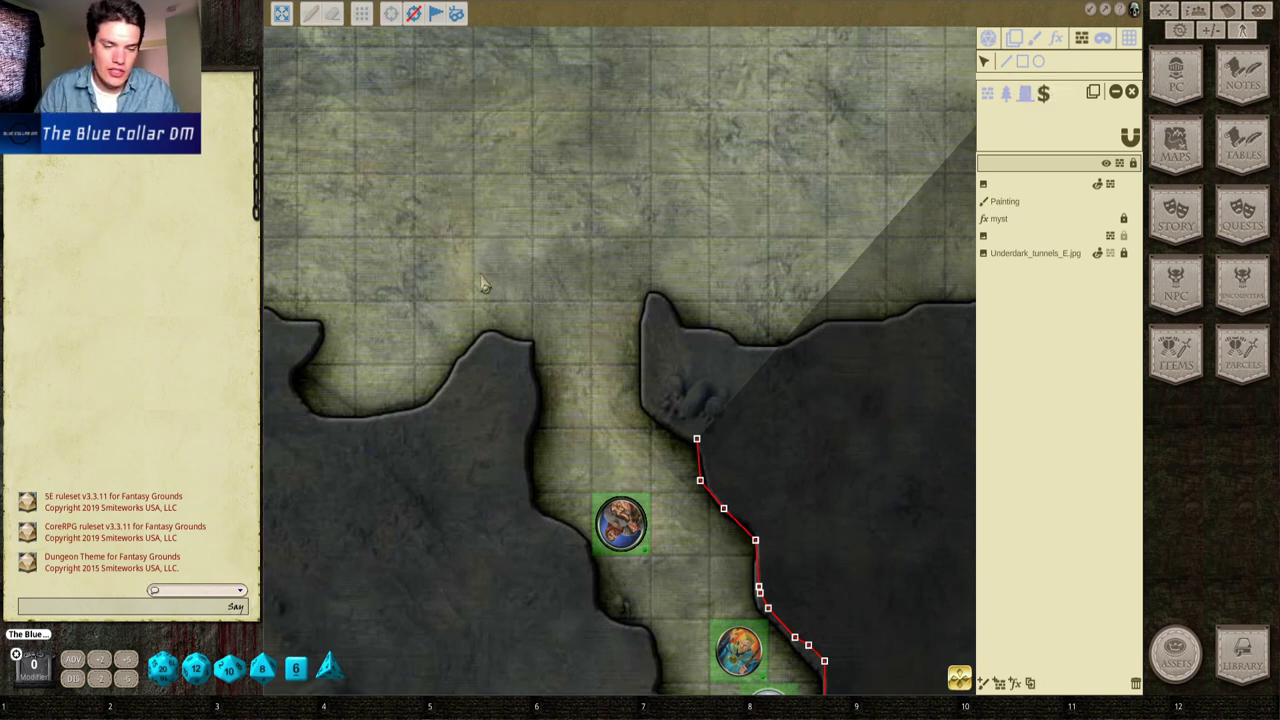
left_click(1022, 61)
left_click_drag(453, 257, 744, 367)
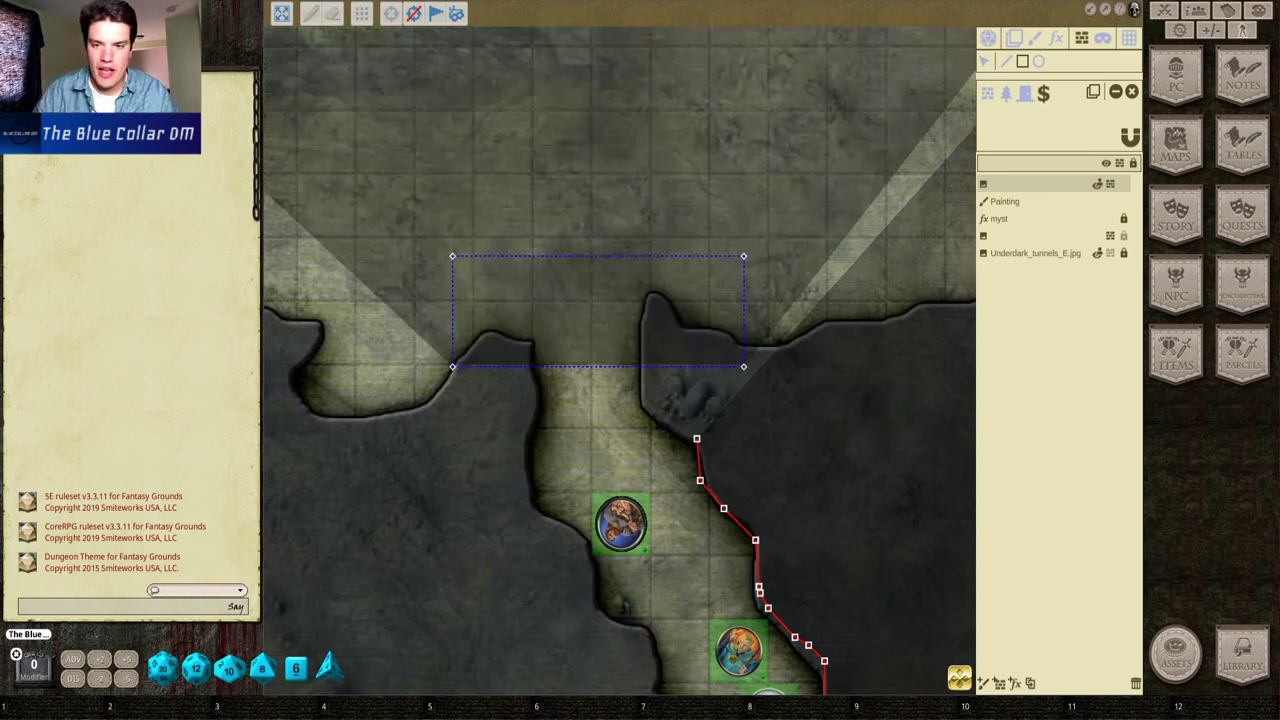
- In default play mode, move the barbarian token up to the tunnel mouth and open the secret door there
left_click(987, 37)
left_click(591, 380)
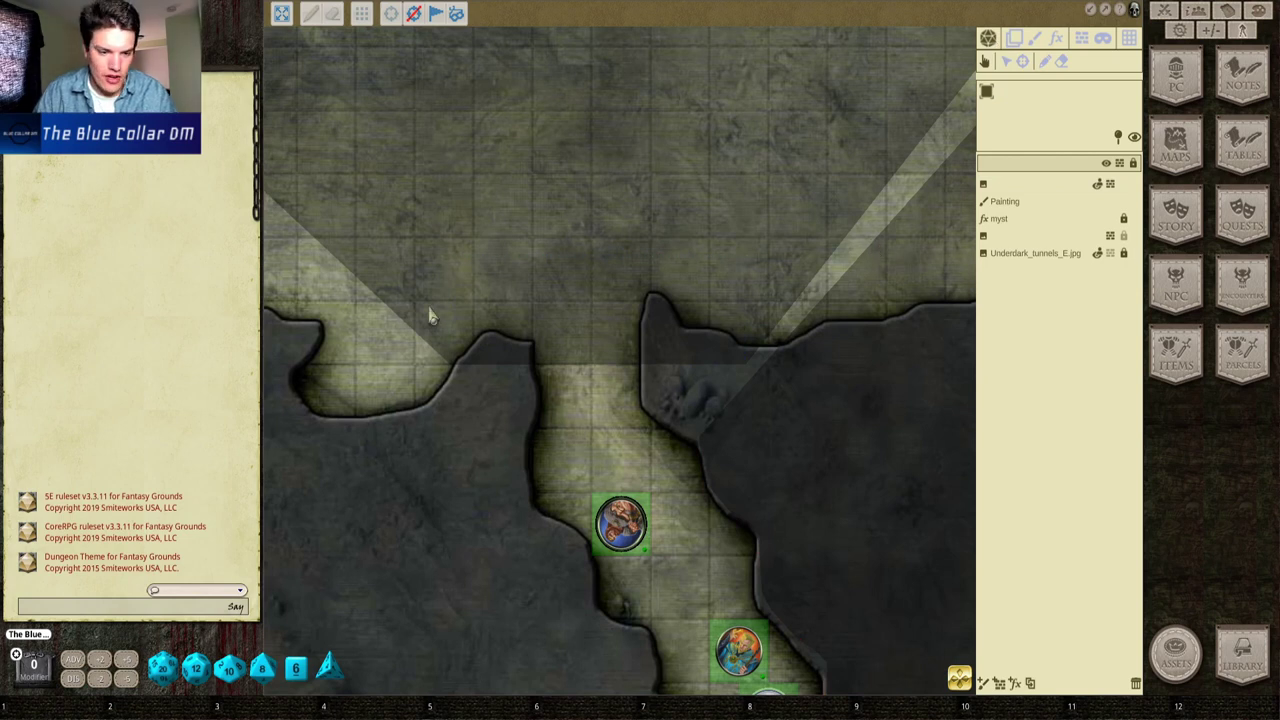
left_click_drag(645, 505, 614, 451)
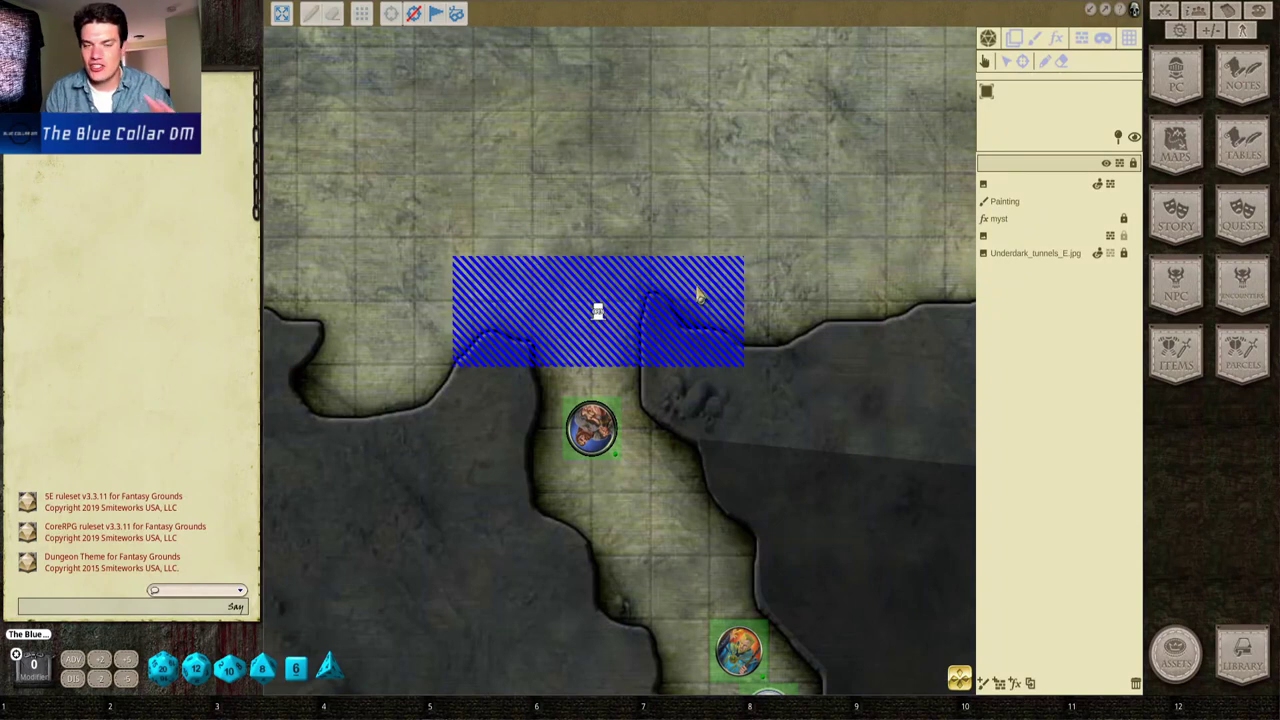
- Move the barbarian token north past the opened secret door, and close and reopen the door from there
left_click_drag(597, 424, 602, 148)
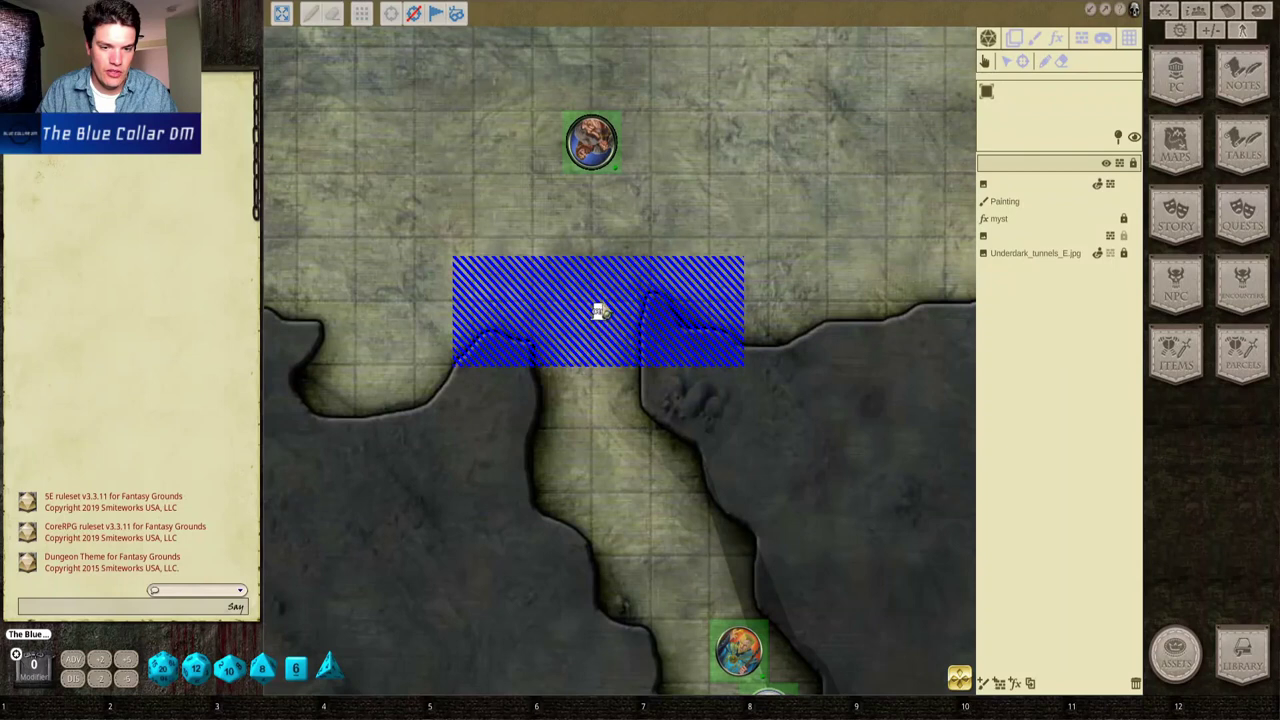
left_click(599, 314)
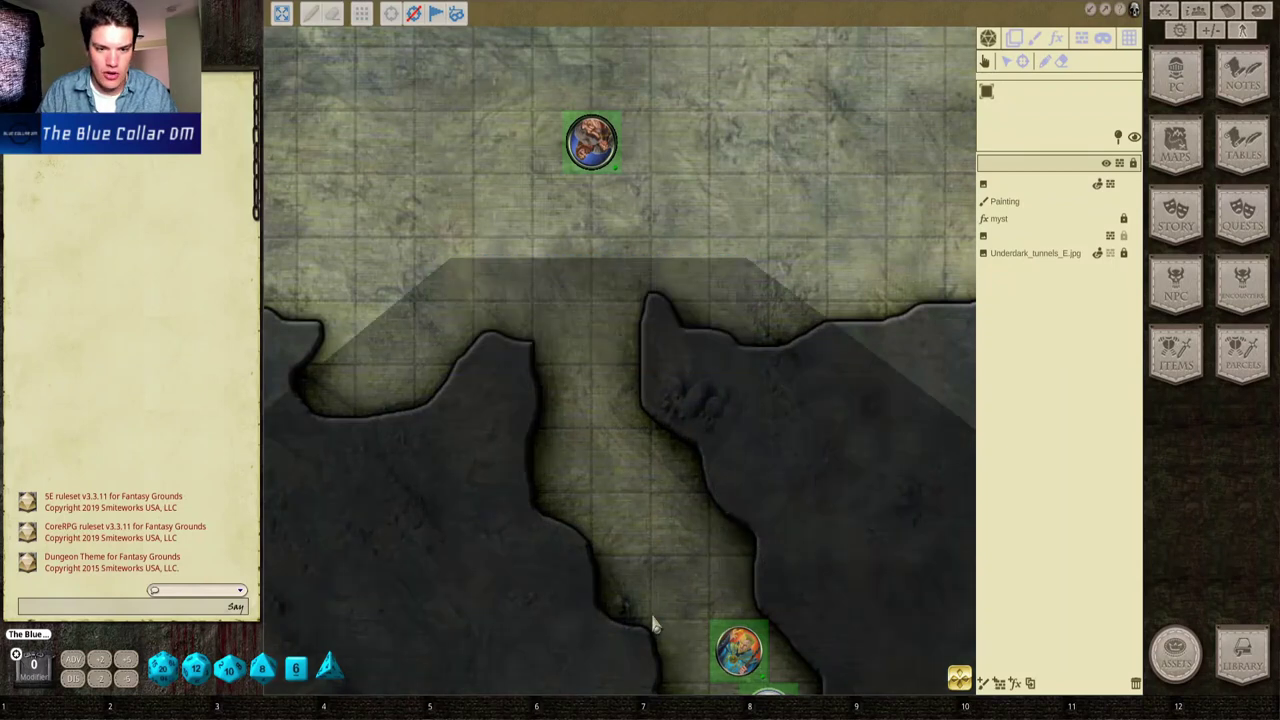
left_click(598, 318)
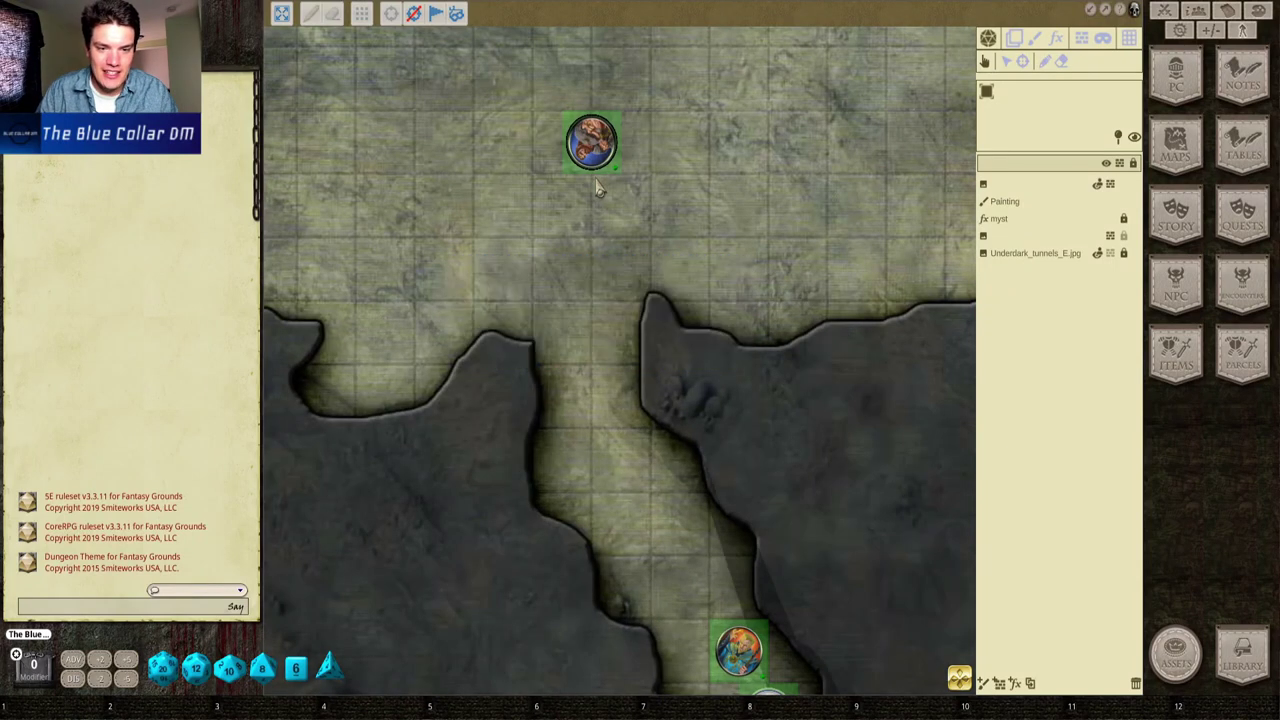
- Delete the secret door and draw a circular line-of-sight terrain area about two grid squares wide in the open cave northwest of the tunnel mouth
left_click(1080, 42)
left_click_drag(416, 196, 803, 386)
key("Delete")
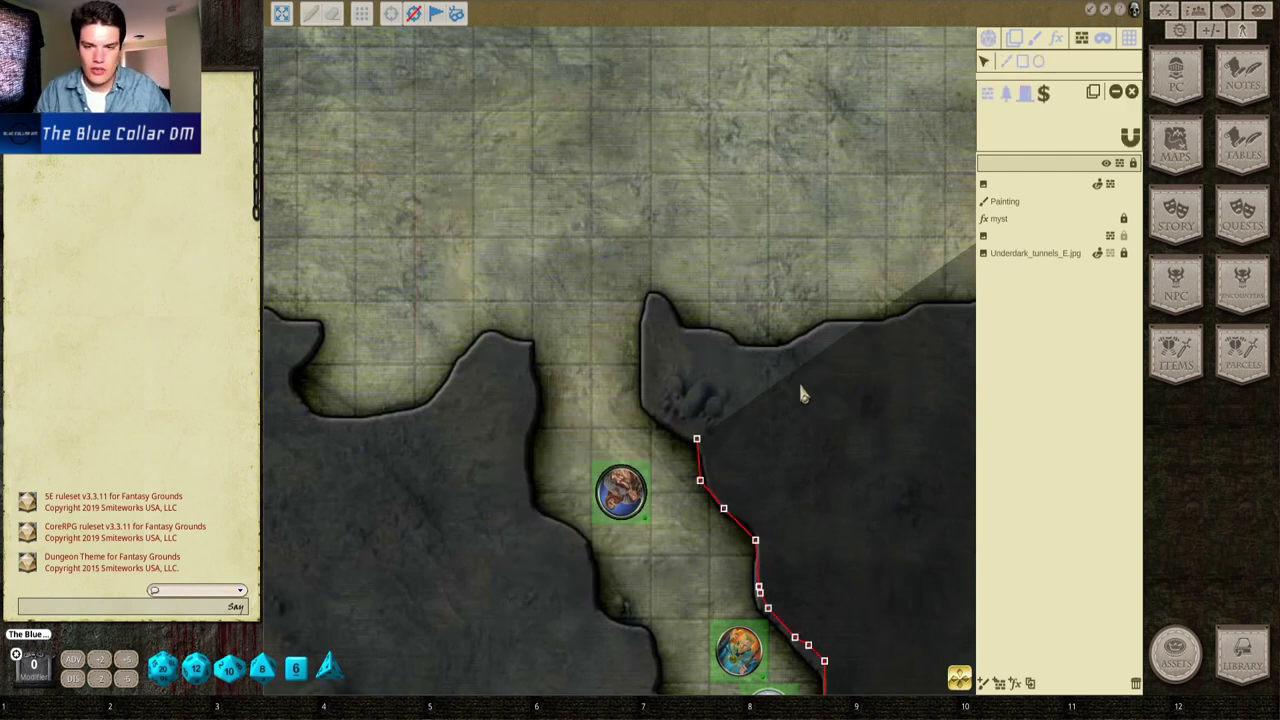
left_click(1007, 94)
left_click(1040, 63)
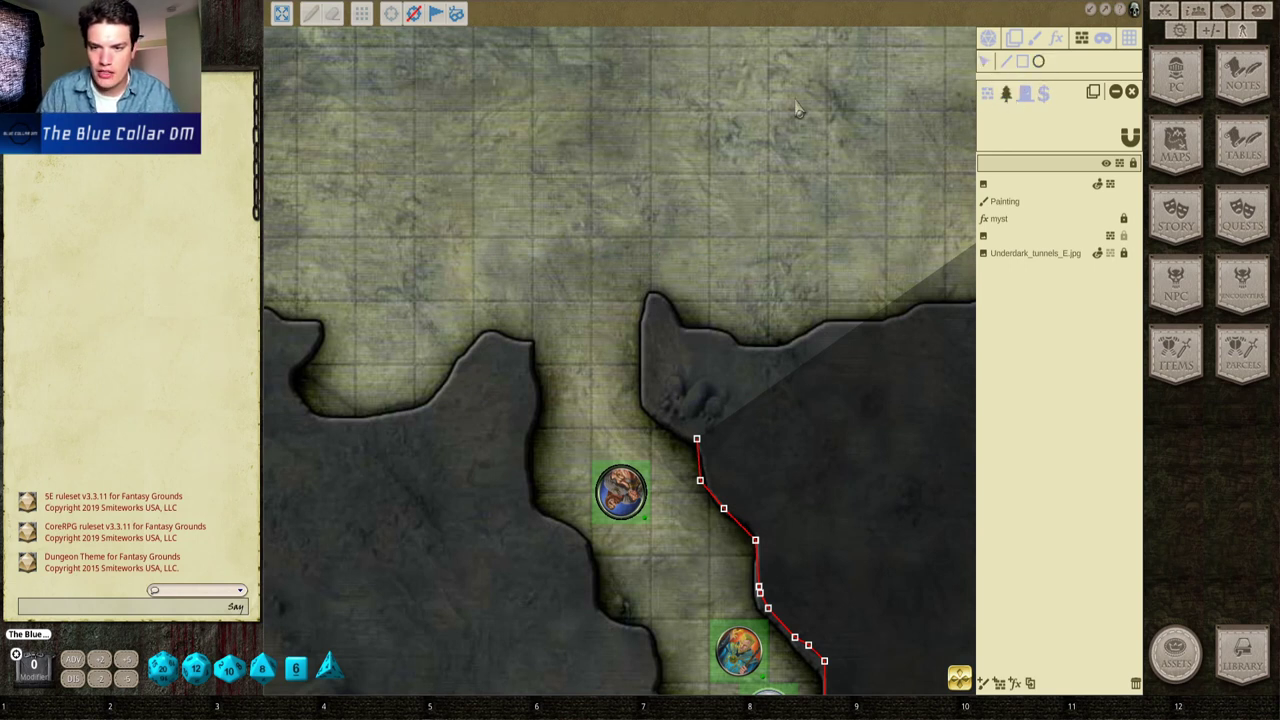
left_click_drag(436, 118, 548, 236)
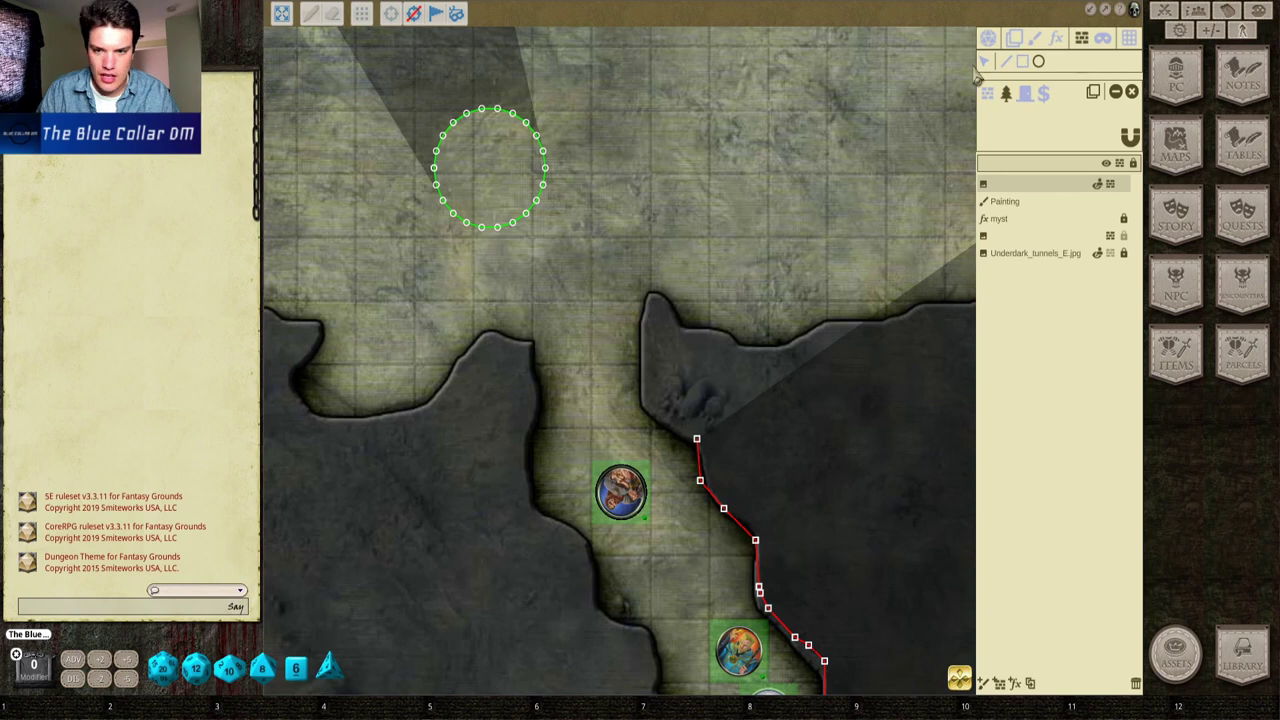
- In default play mode, test the circular terrain by toggling it repeatedly and moving the barbarian token around it
left_click(987, 38)
left_click_drag(626, 480, 530, 298)
left_click(489, 167)
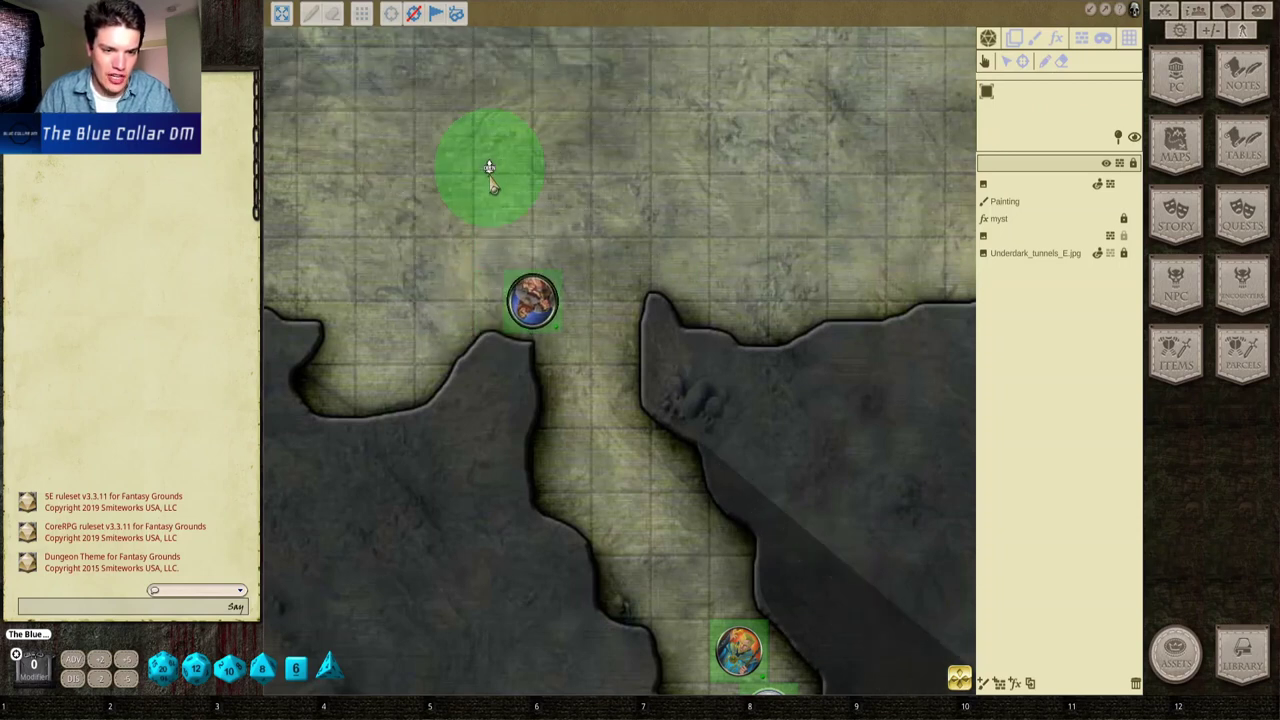
left_click(489, 168)
left_click(489, 168)
left_click(489, 168)
left_click(489, 168)
left_click(489, 168)
left_click_drag(490, 172, 558, 274)
left_click(490, 169)
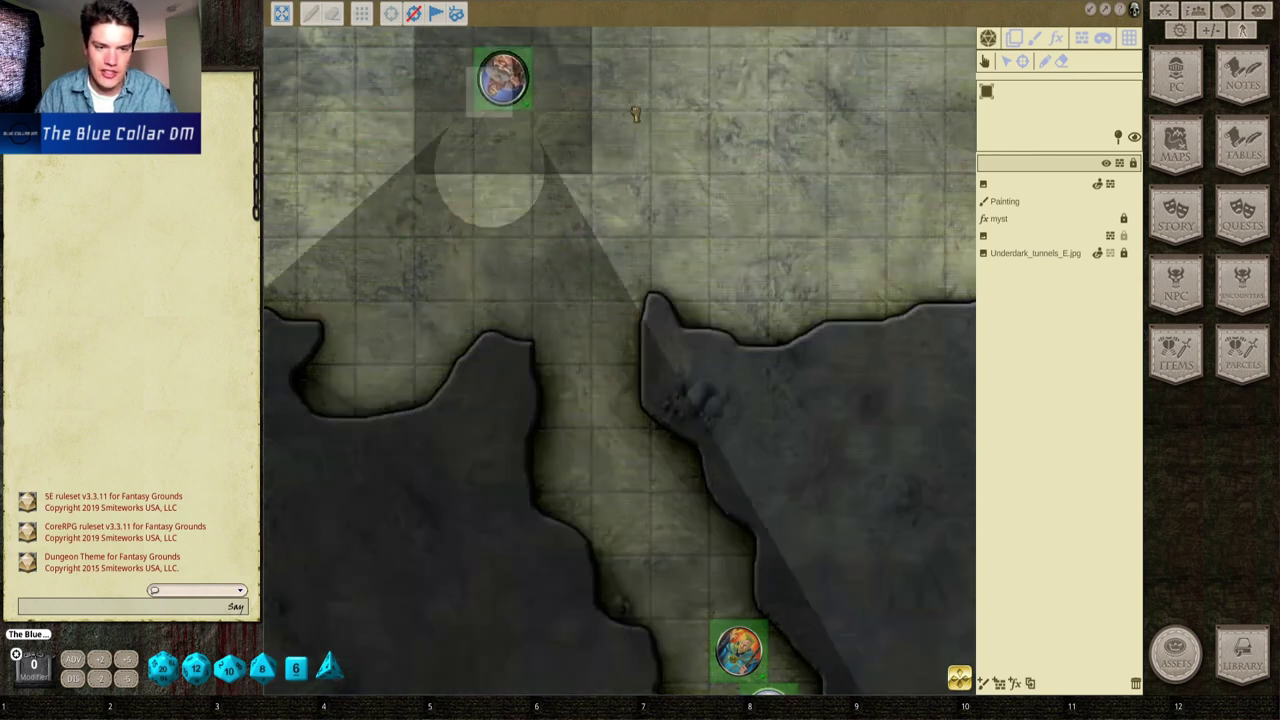